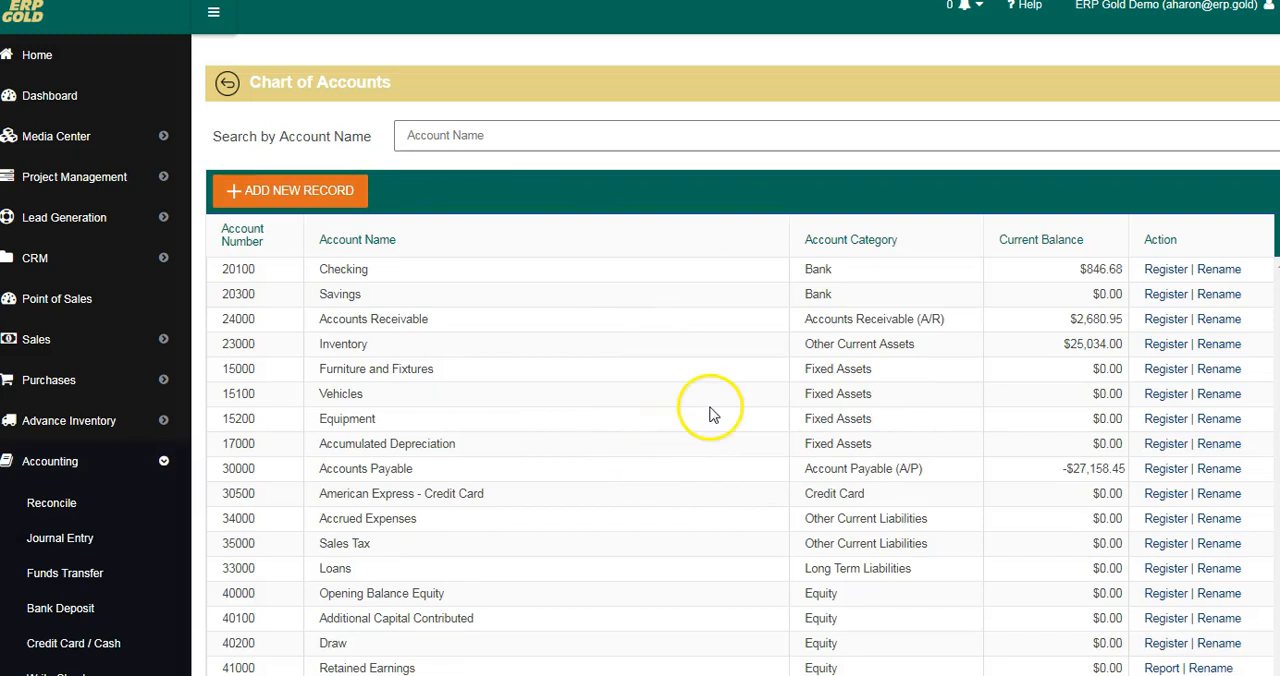
Step: Look over the Chart of Accounts and start a new account record with the Expenses category type
scroll(698, 422, "down", 2)
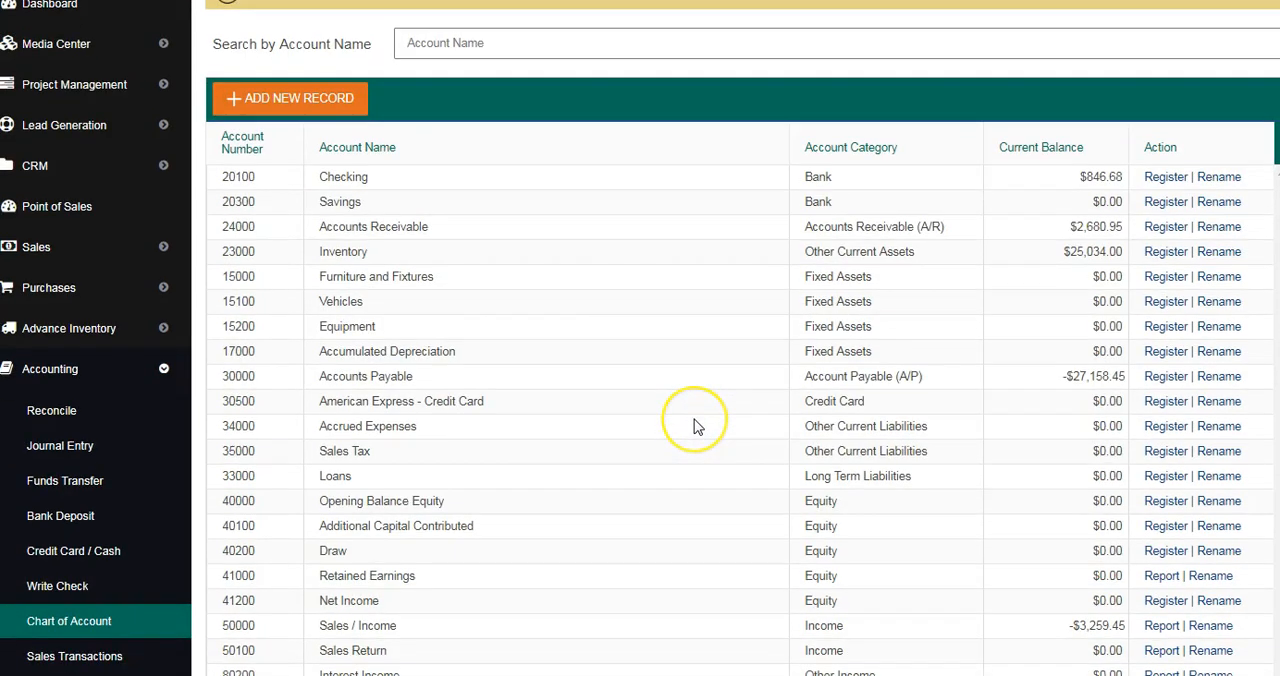
scroll(698, 426, "down", 5)
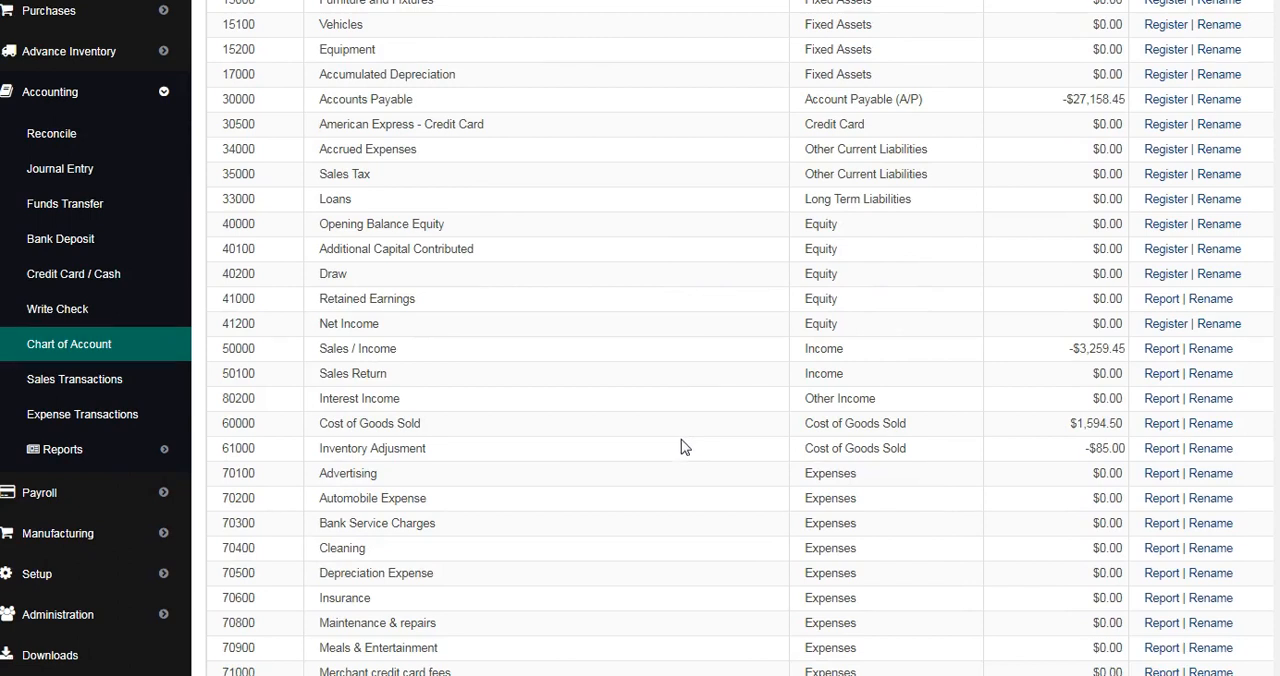
scroll(682, 446, "down", 4)
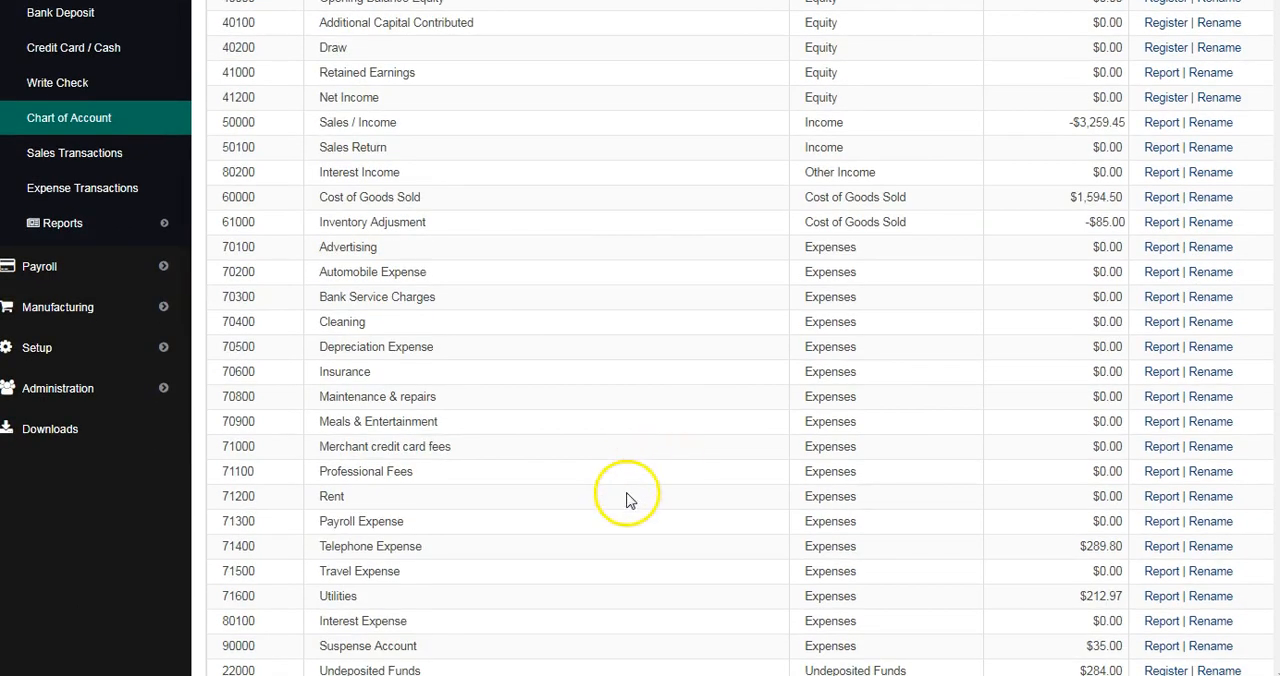
scroll(623, 539, "up", 8)
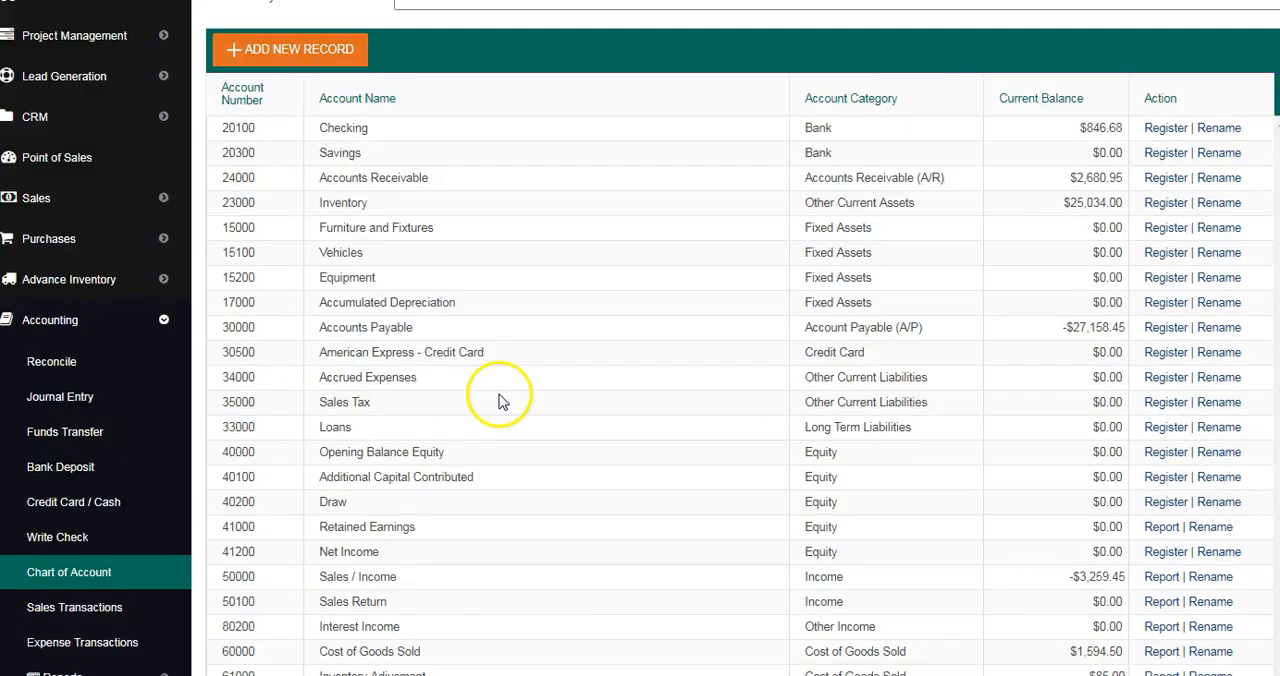
scroll(502, 400, "up", 3)
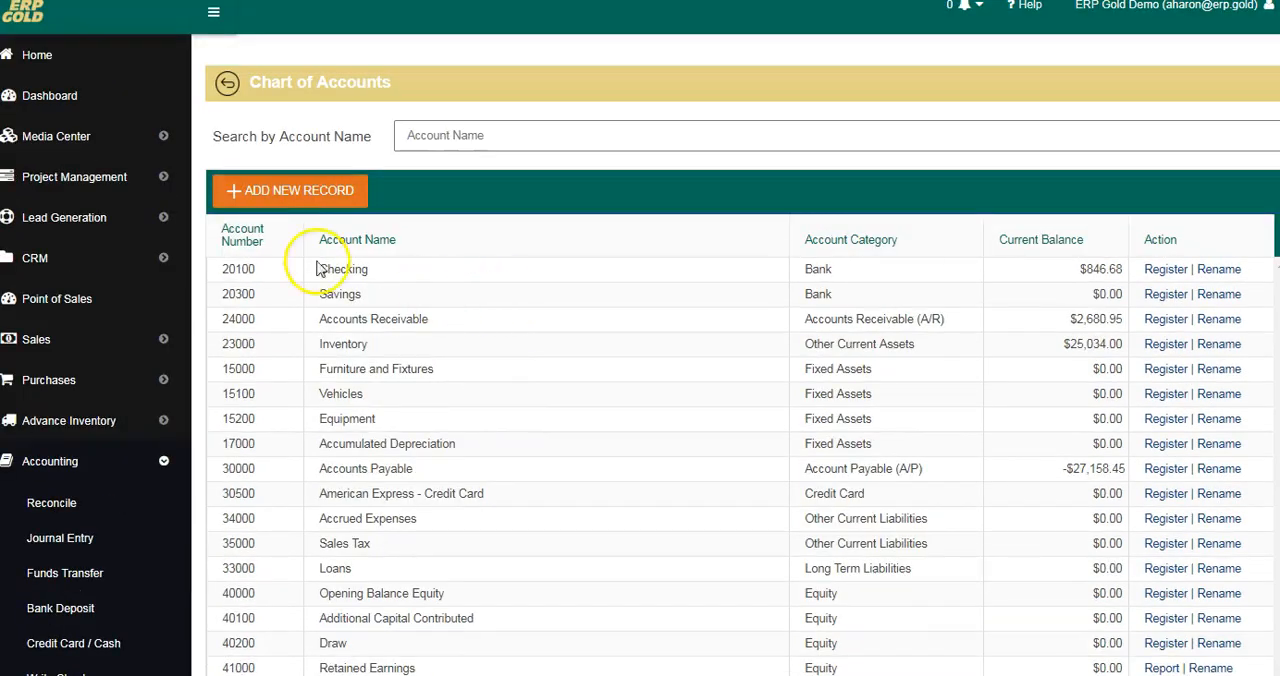
left_click(284, 197)
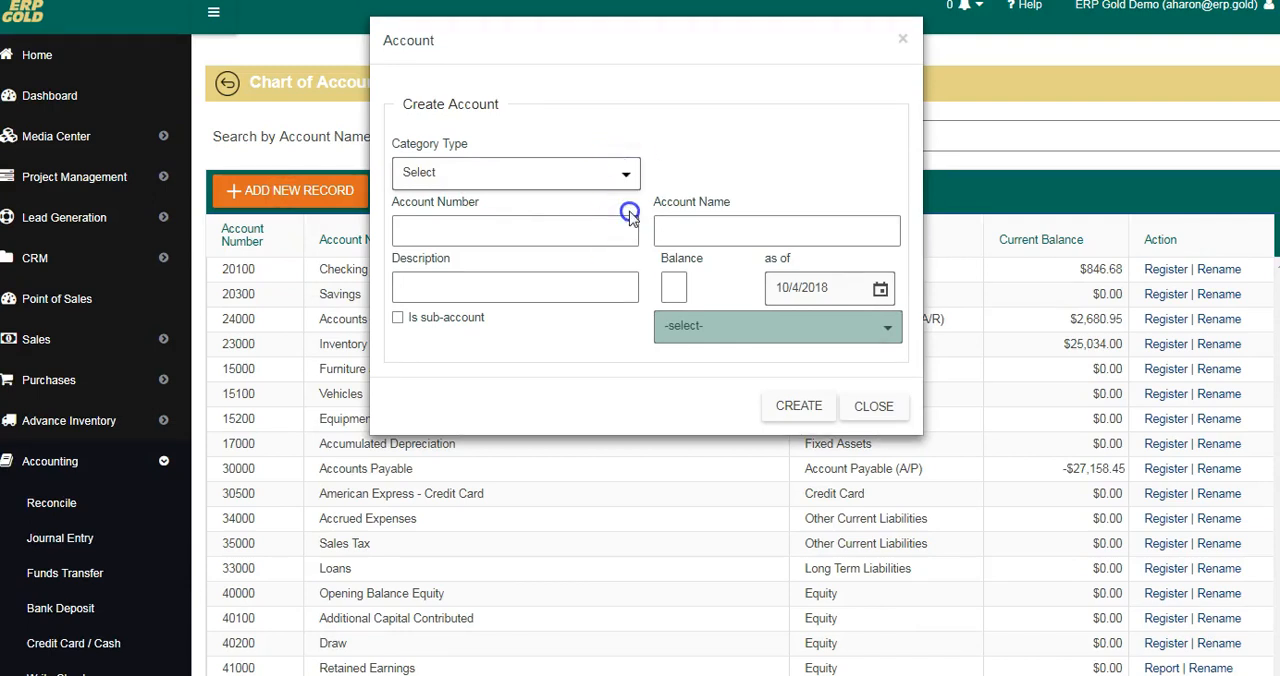
left_click(620, 180)
left_click(335, 320)
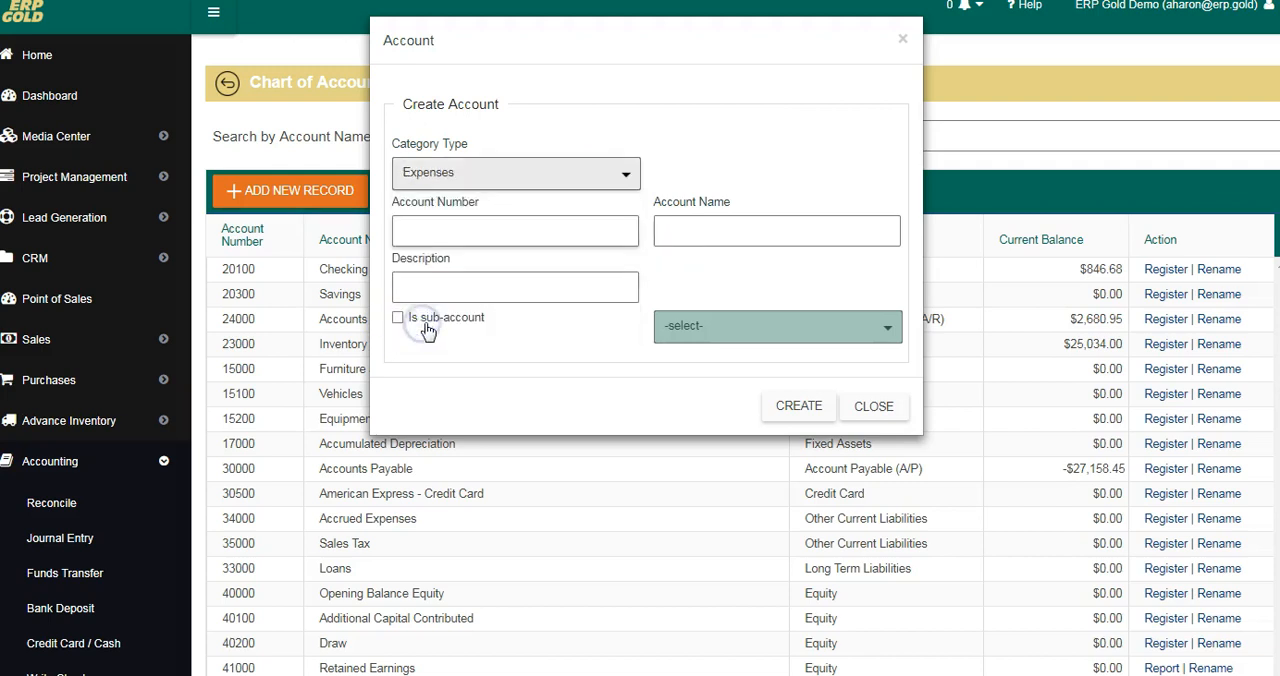
Step: Give the new expense account the ledger number 70610 and the name Insurance, Medical-Dental
left_click(437, 233)
double_click(437, 236)
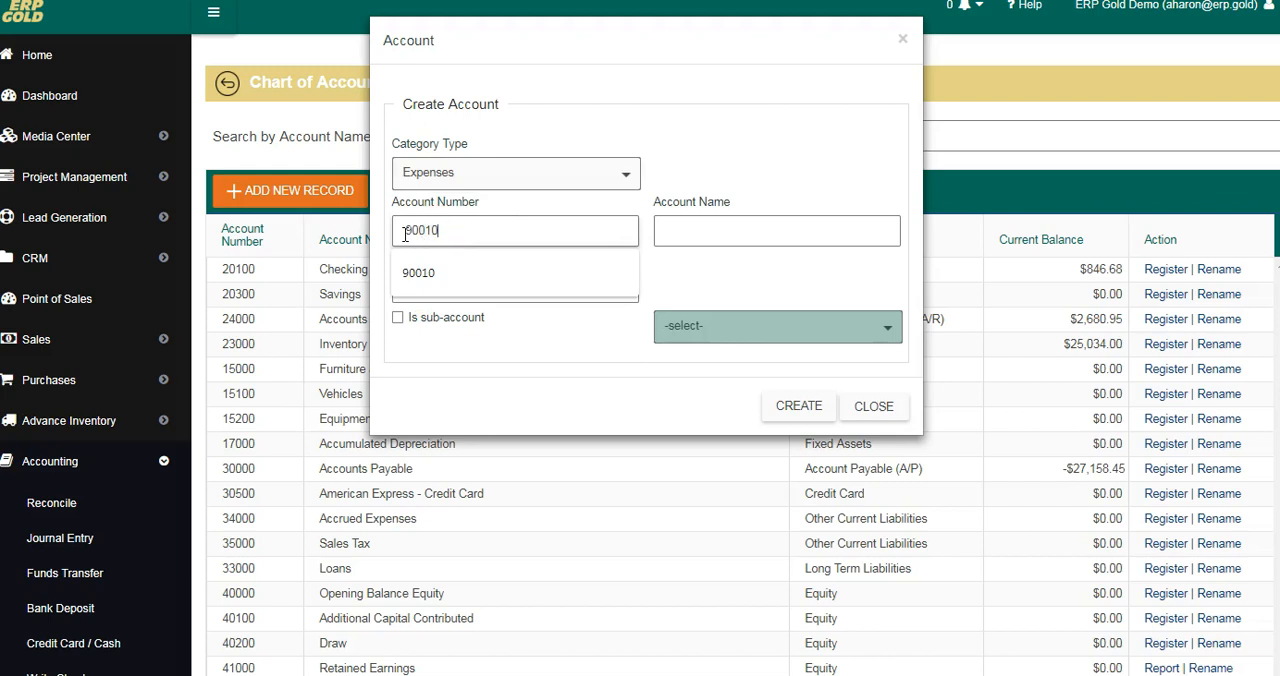
type("7061")
key("BackSpace")
key("BackSpace")
key("BackSpace")
key("BackSpace")
key("BackSpace")
key("BackSpace")
key("BackSpace")
key("BackSpace")
key("BackSpace")
type("7061")
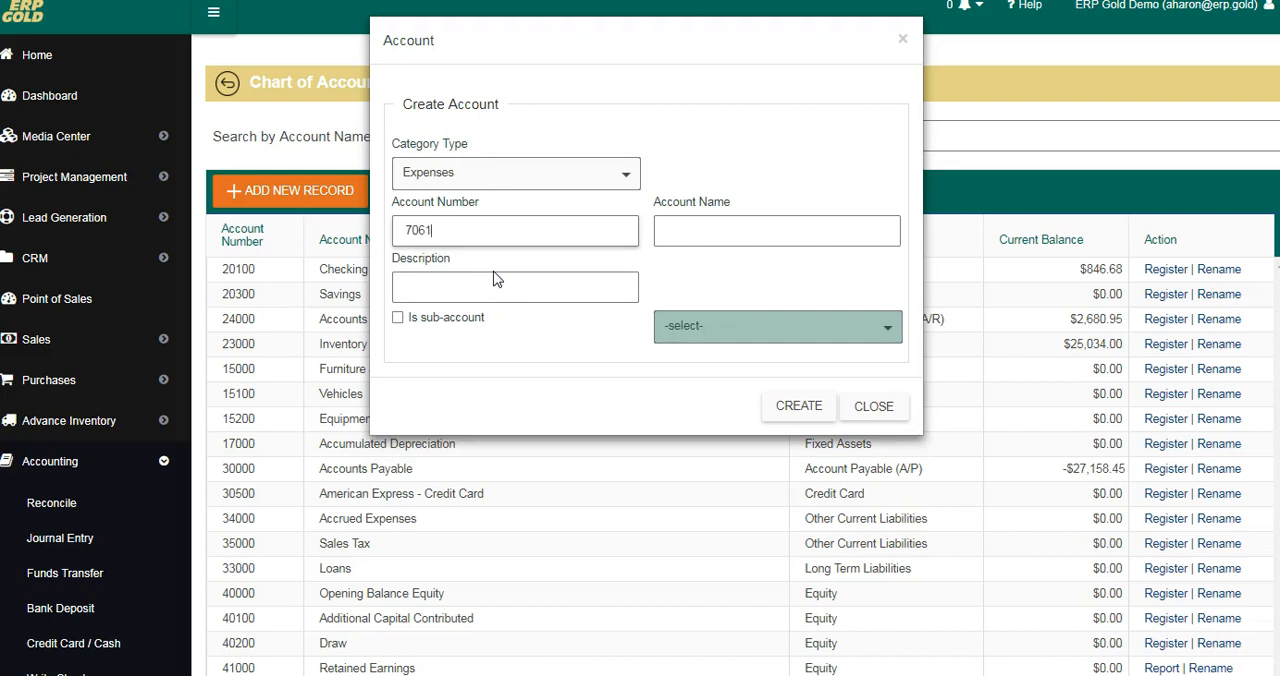
type("0")
left_click(751, 225)
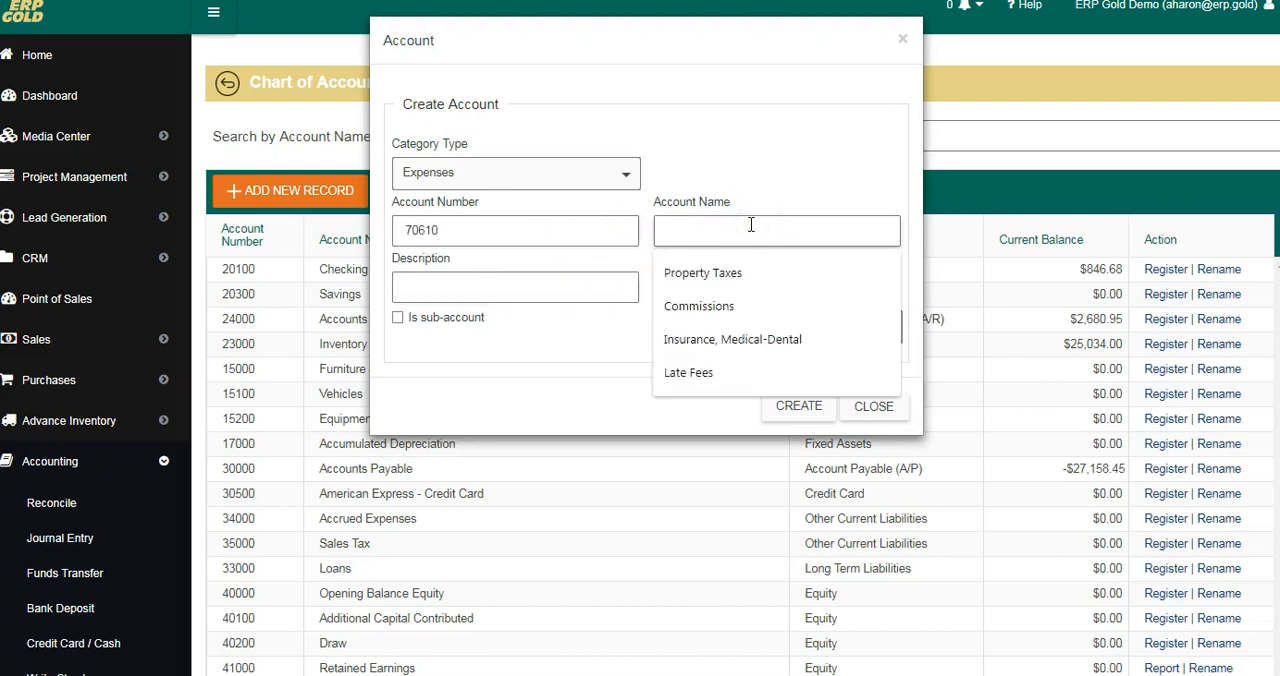
left_click(751, 234)
left_click(710, 339)
Step: Make the new account a sub-account of Insurance and create it
left_click(398, 318)
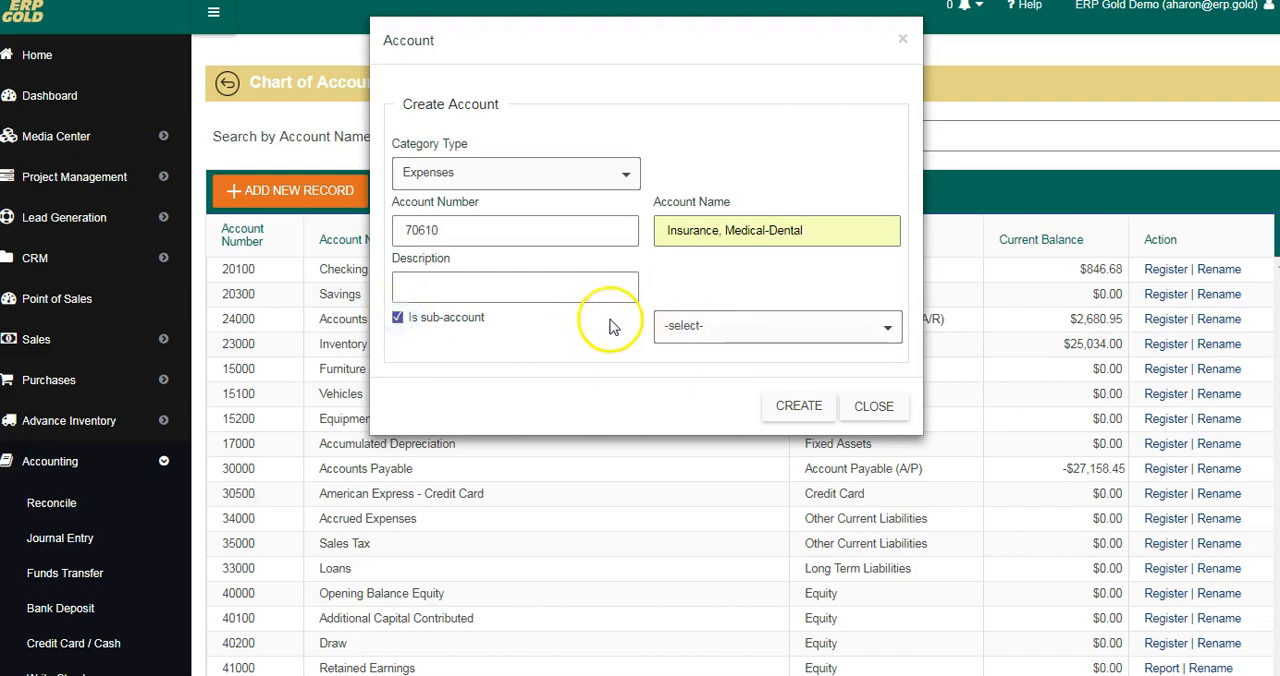
left_click(885, 327)
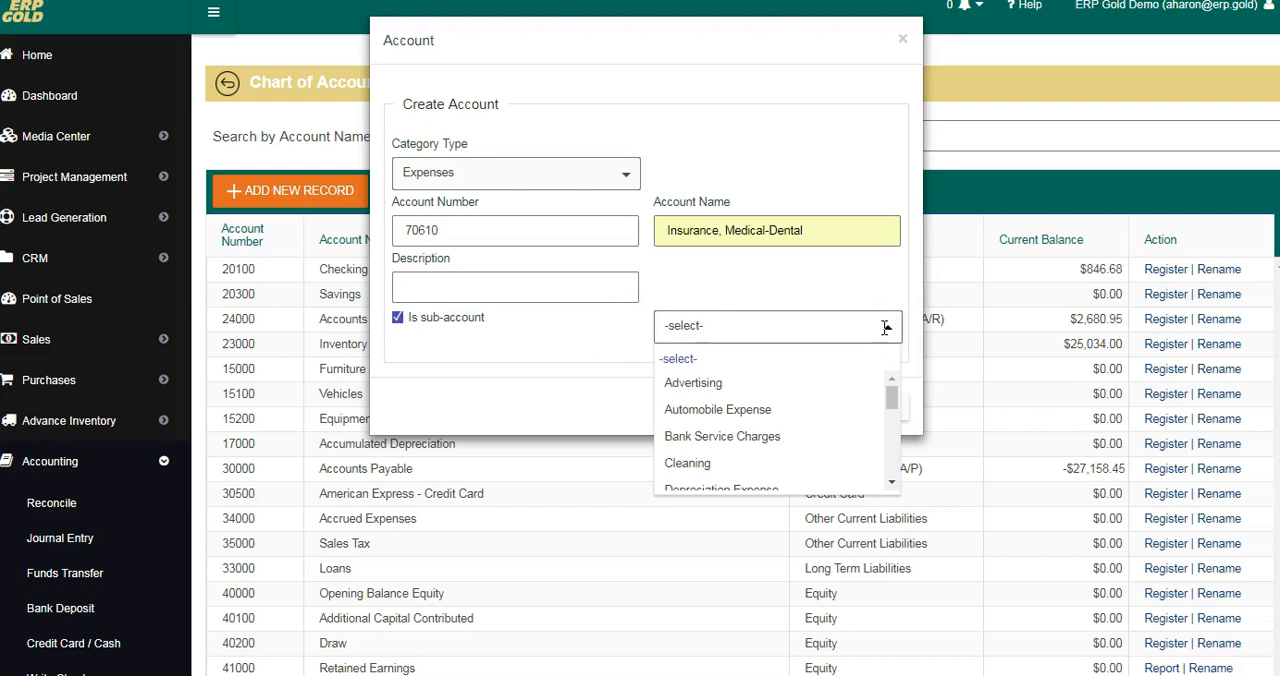
scroll(823, 399, "down", 10)
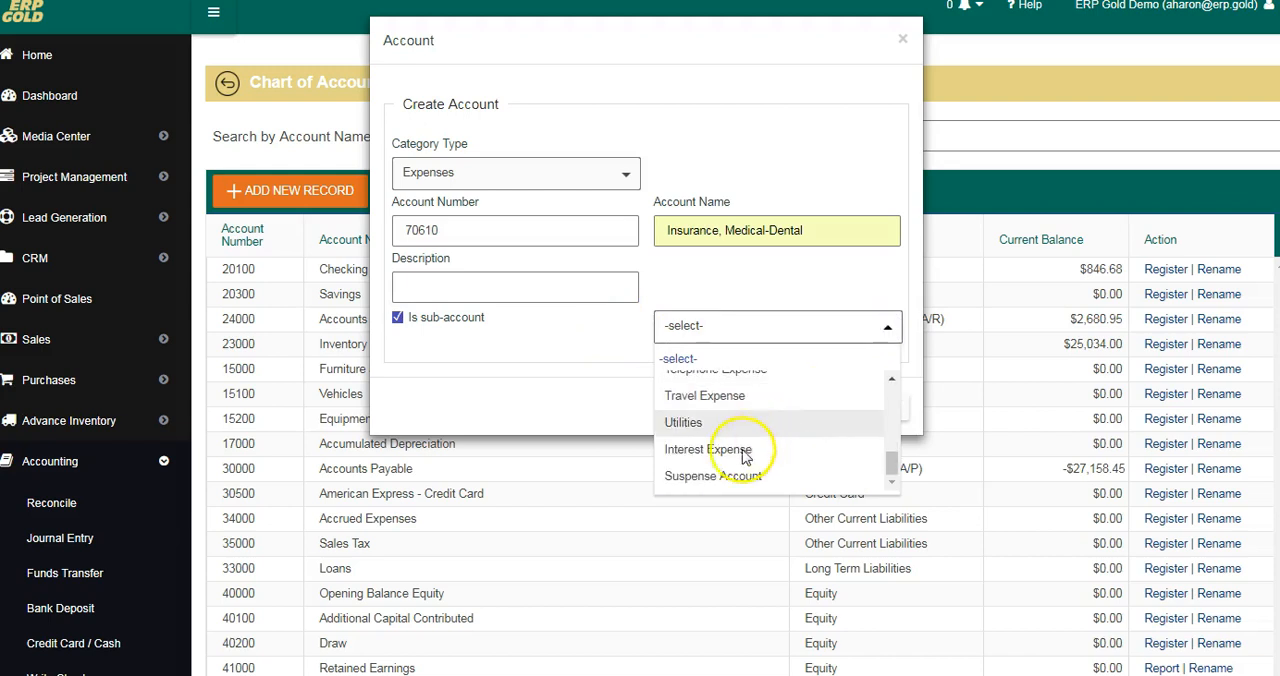
scroll(805, 437, "up", 5)
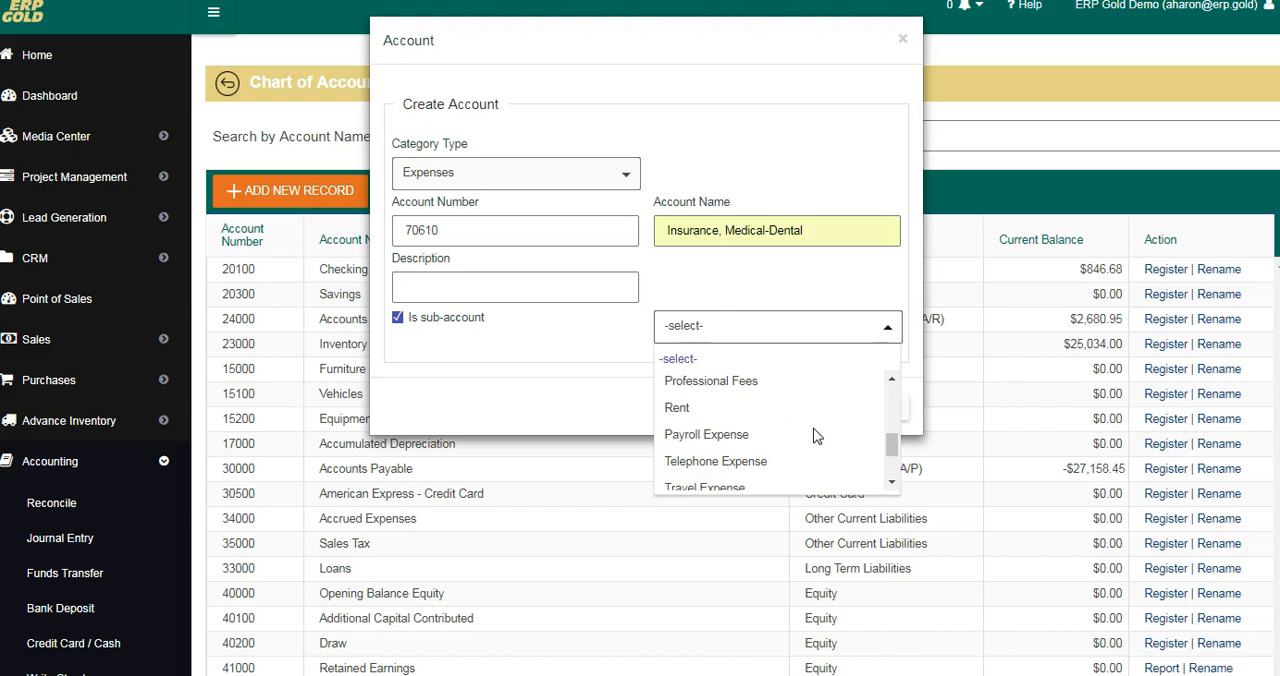
scroll(815, 437, "up", 2)
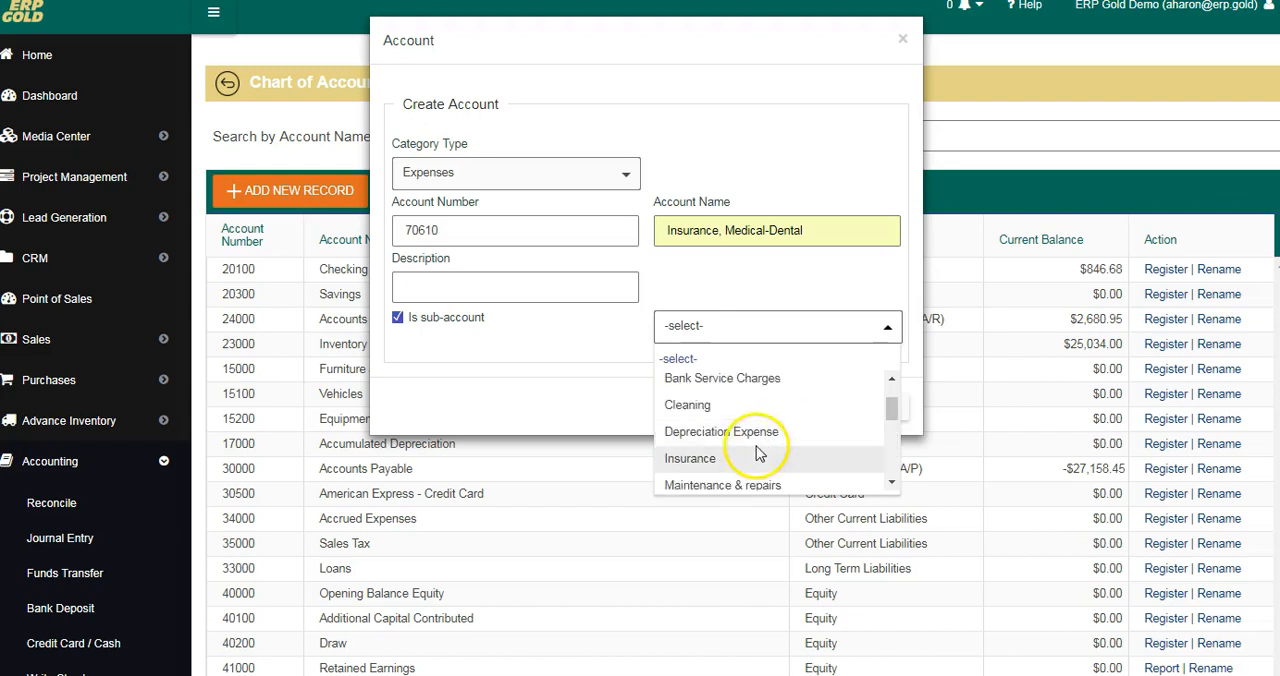
left_click(760, 452)
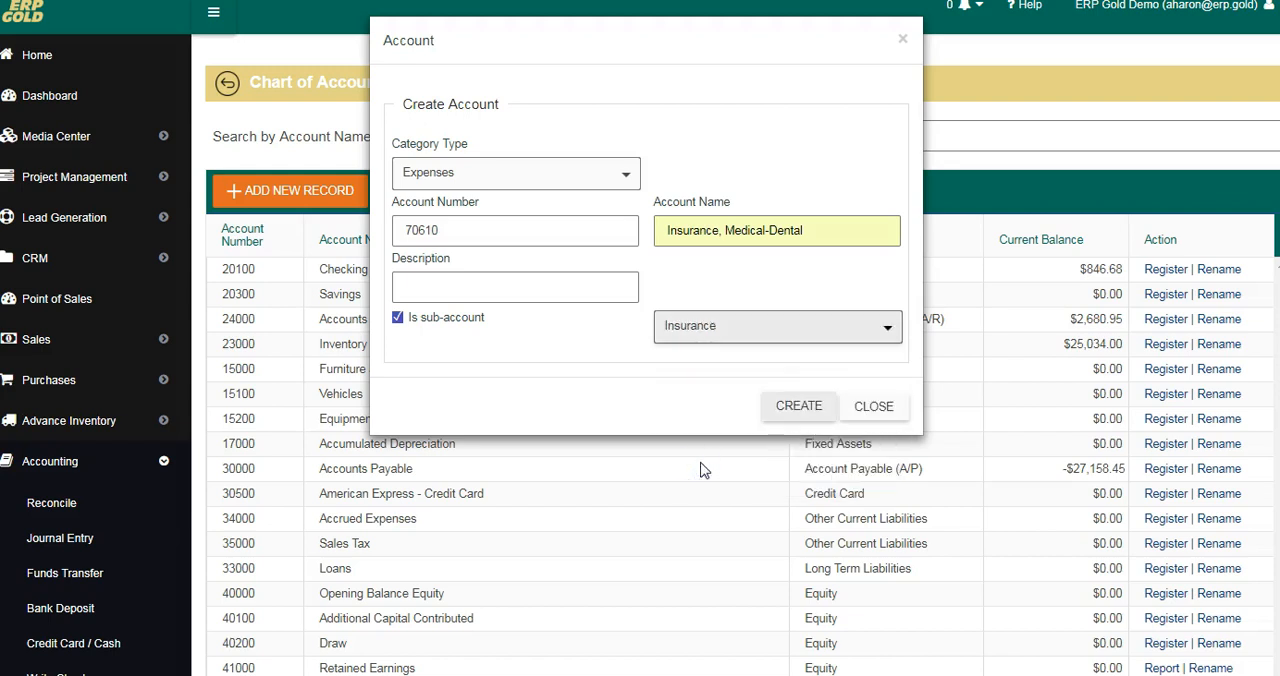
left_click(798, 402)
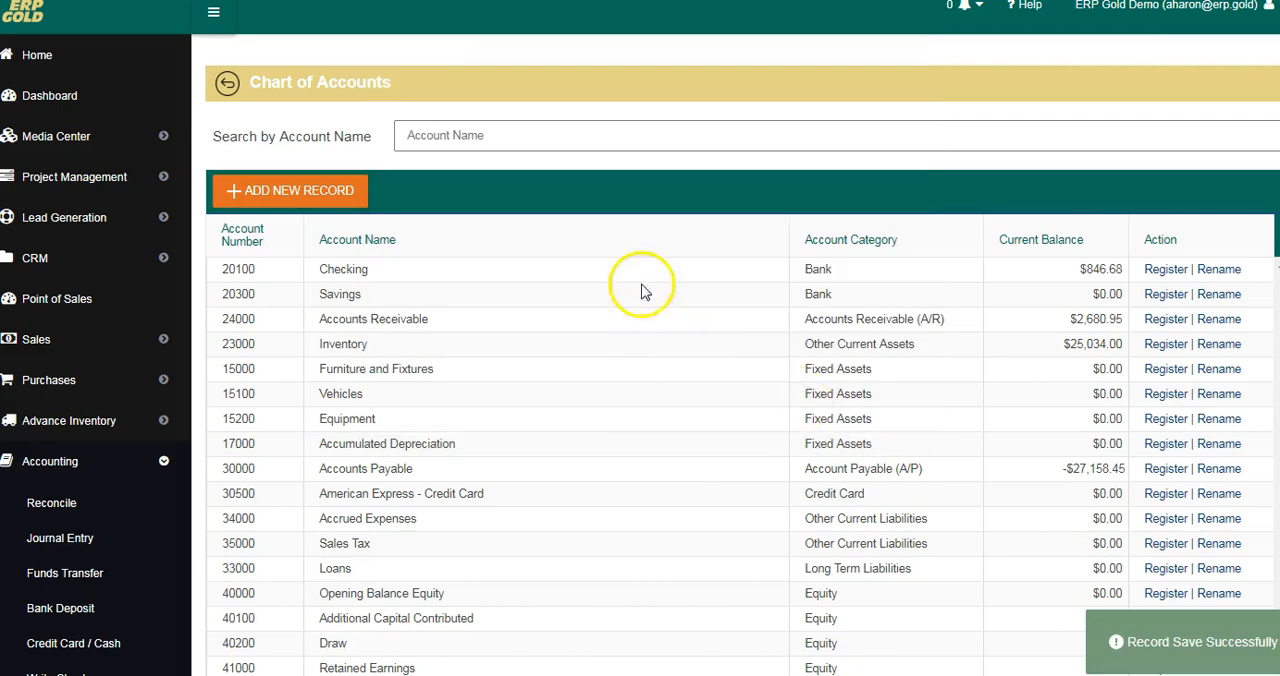
Step: Locate the new Insurance, Medical-Dental account among the expense accounts in the list
scroll(671, 305, "down", 3)
scroll(671, 313, "down", 2)
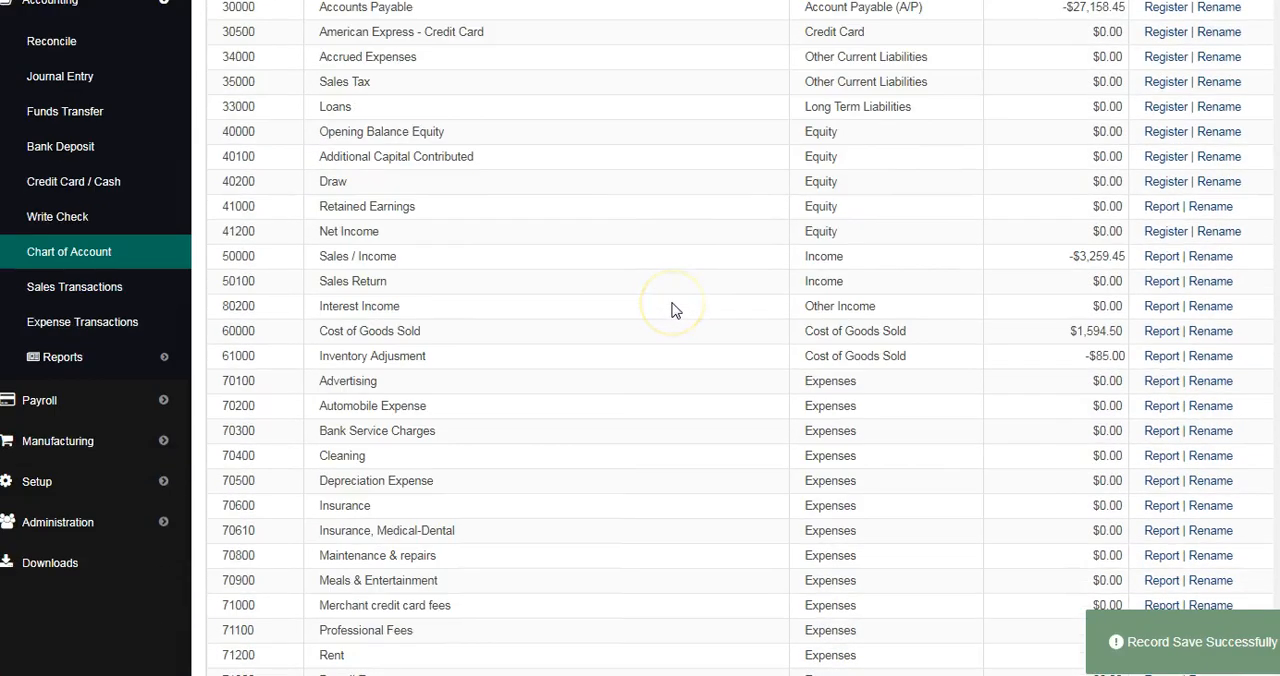
scroll(673, 310, "down", 1)
left_click(690, 369)
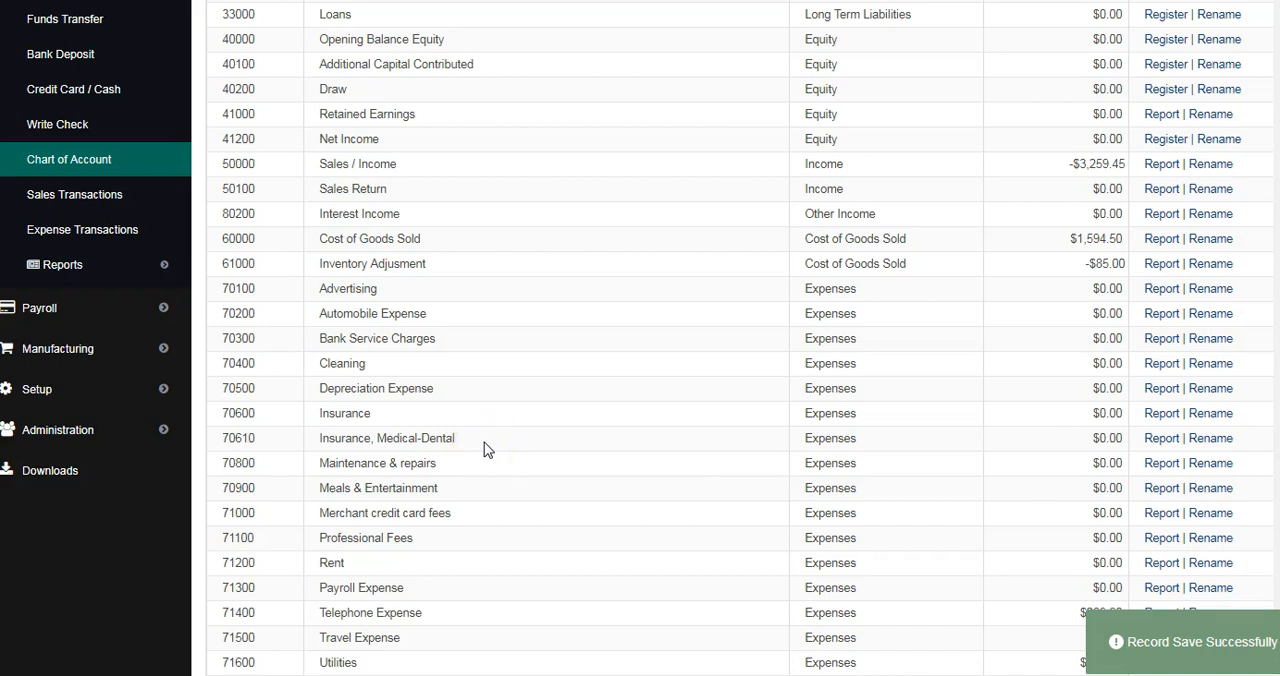
Step: View the account registers of Checking and Inventory, returning to the Chart of Accounts after each
scroll(488, 430, "up", 4)
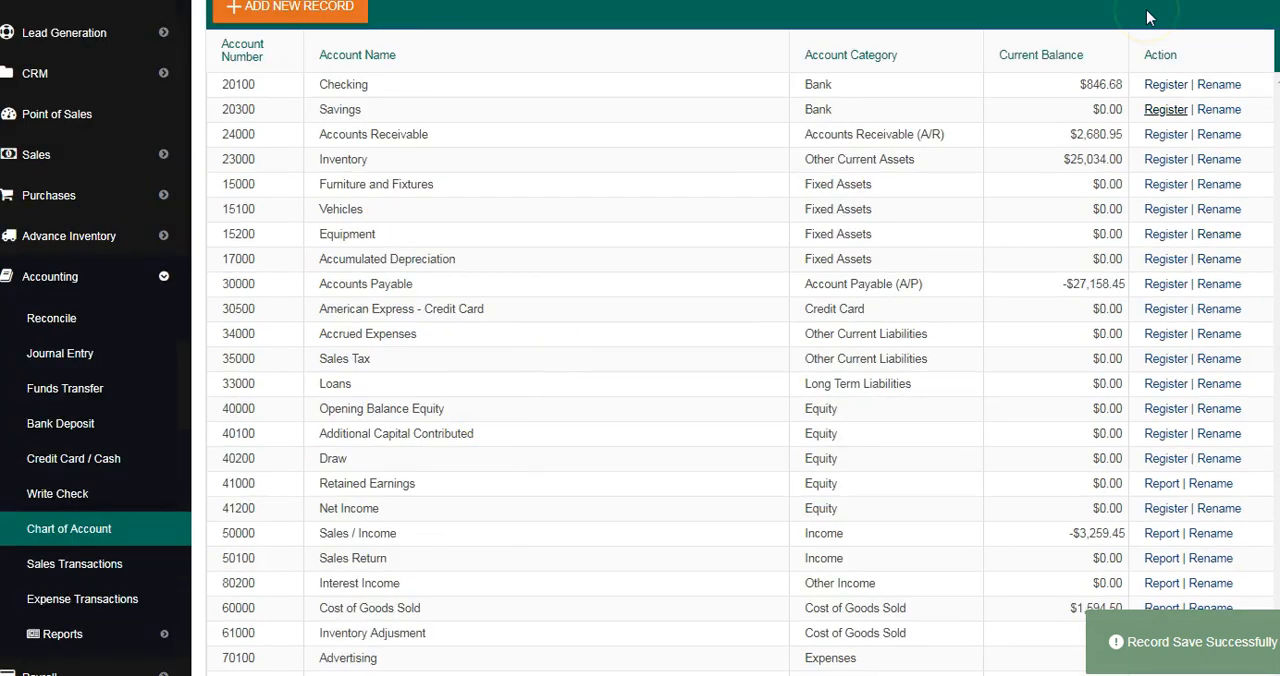
left_click(1168, 85)
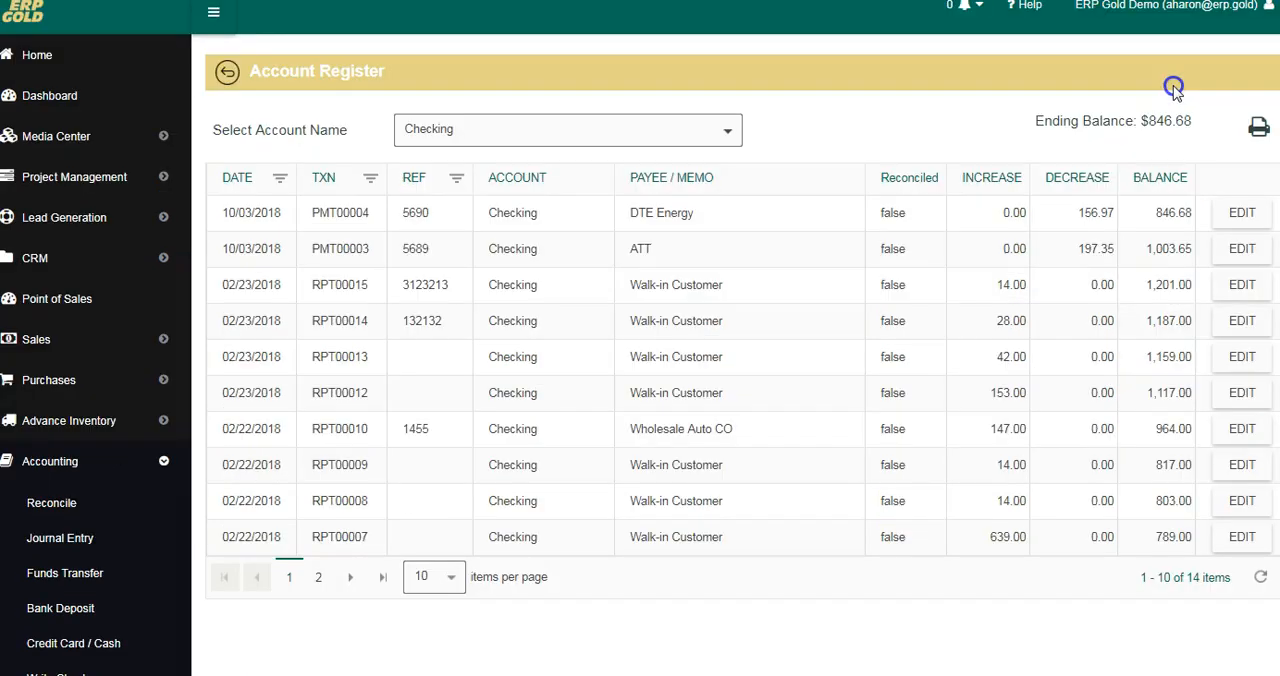
left_click(229, 70)
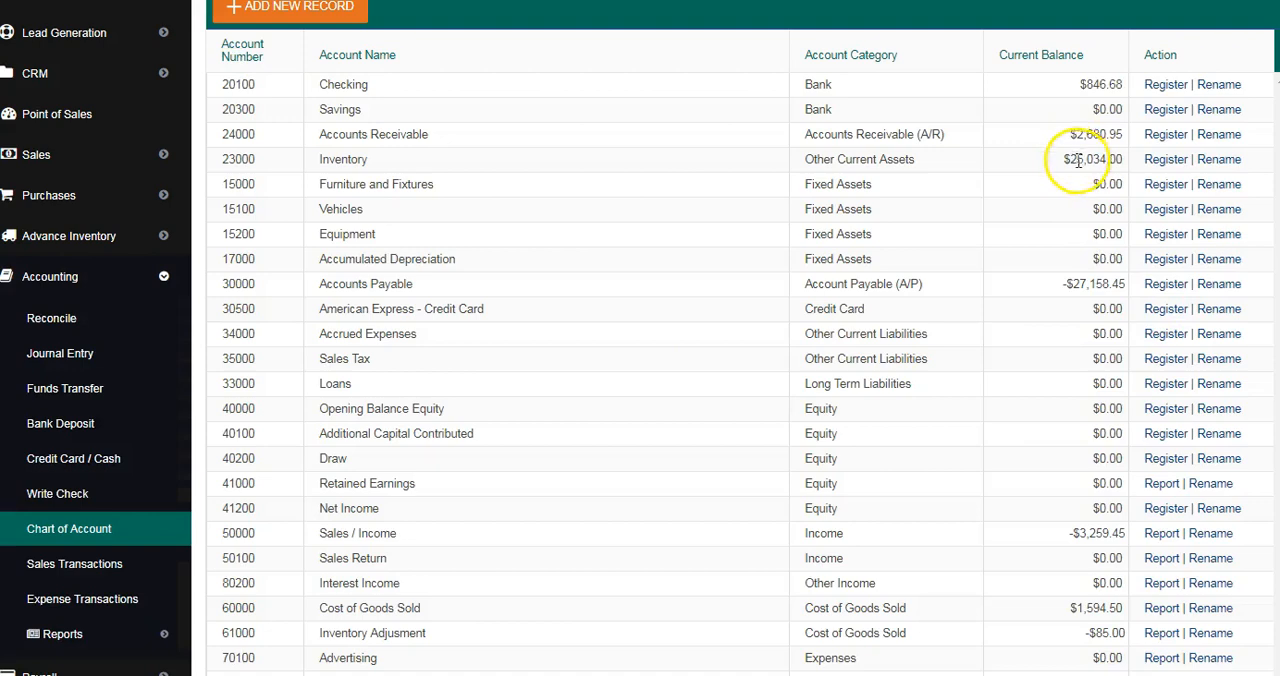
left_click(1168, 160)
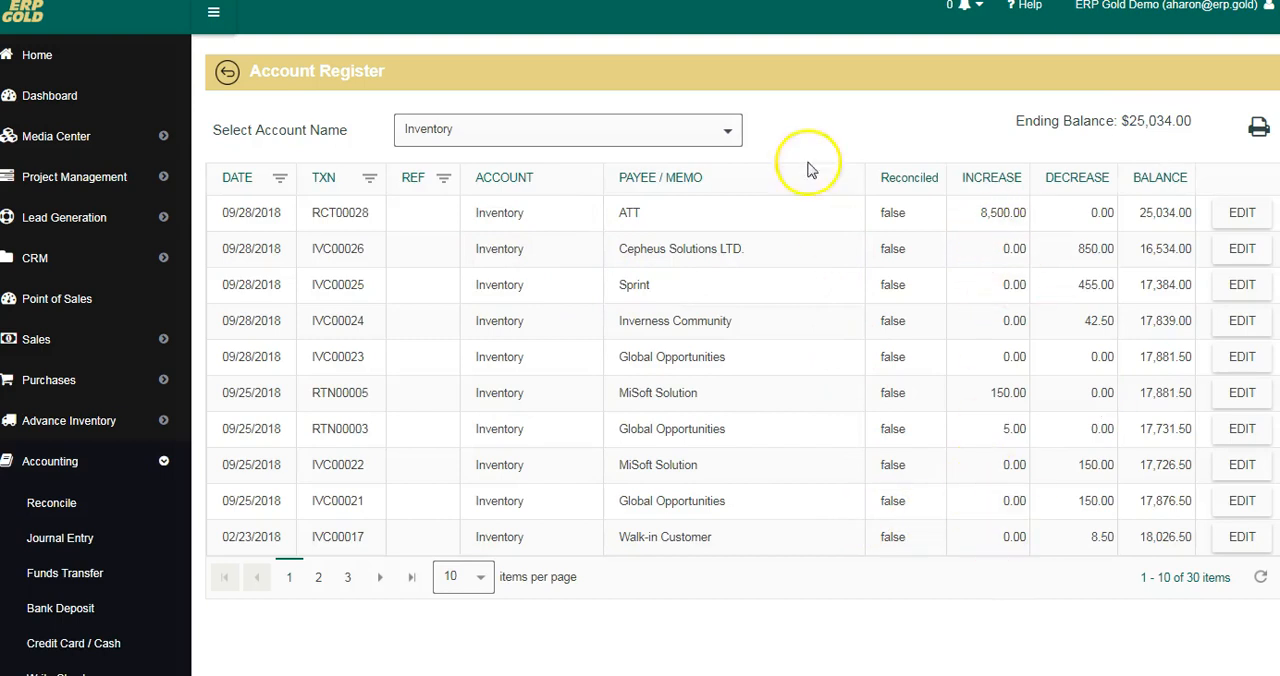
left_click(227, 71)
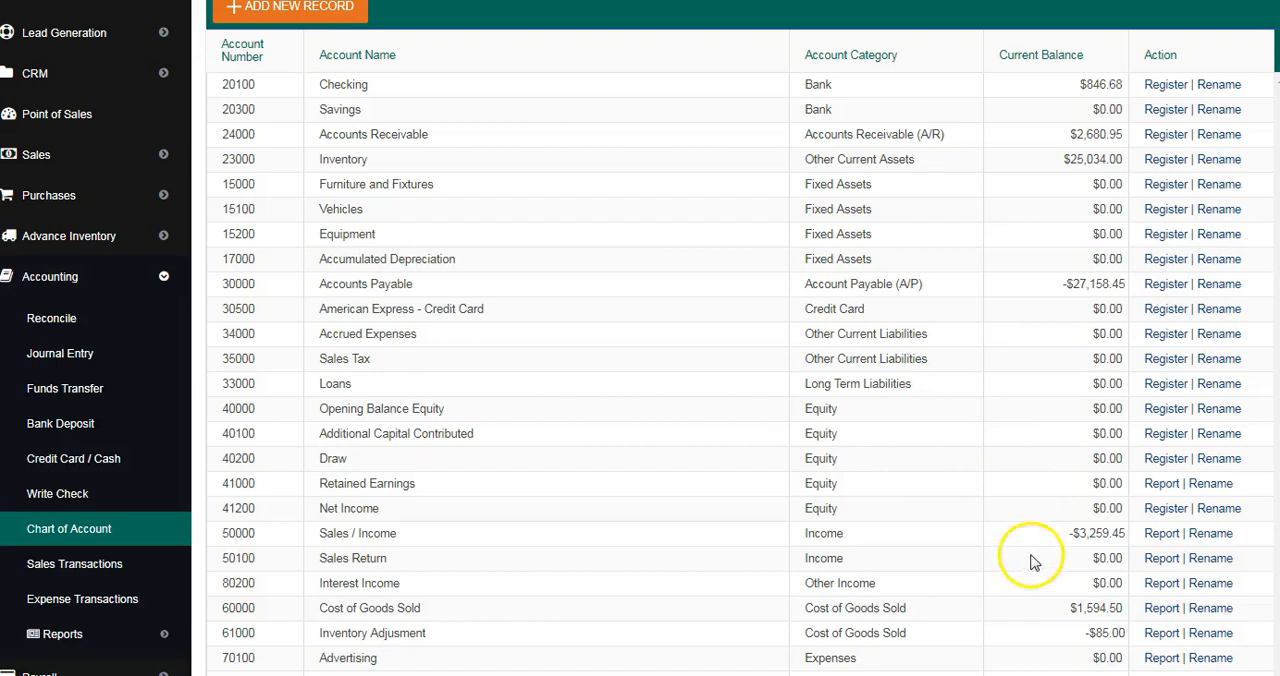
Step: Open the Reconcile form, choose the Checking account and set the statement ending date to 9/30/2018
scroll(940, 455, "down", 1)
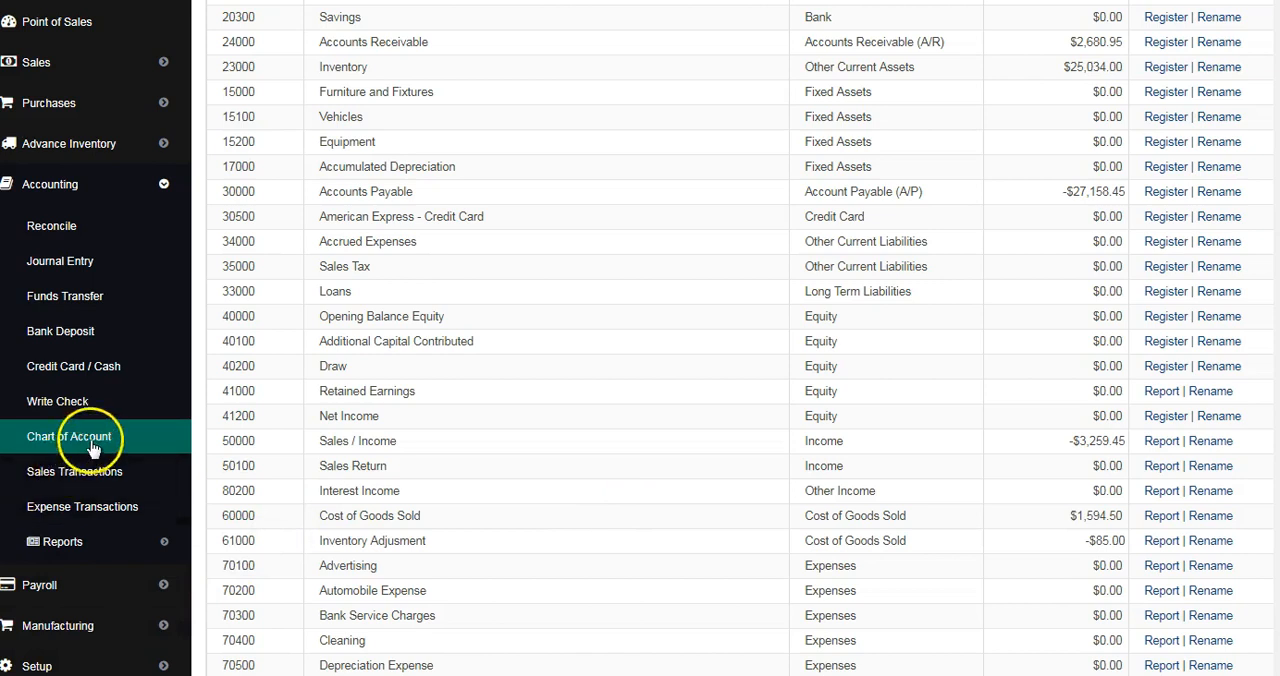
left_click(49, 229)
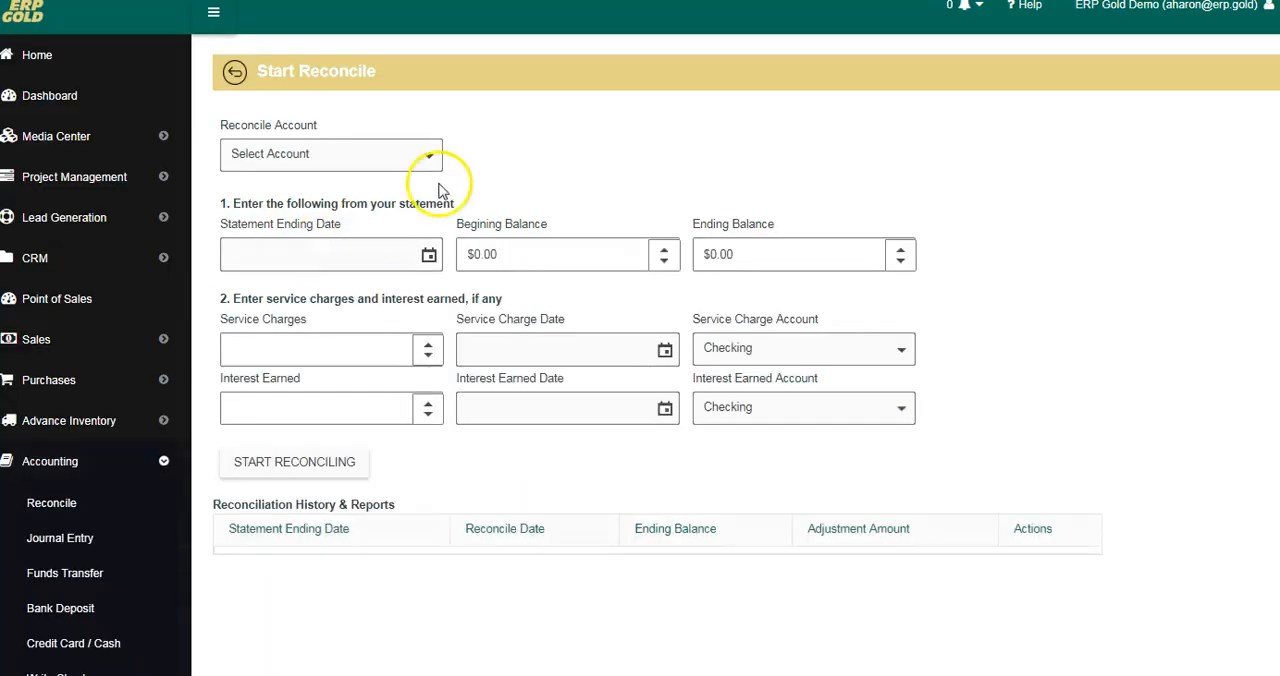
left_click(431, 156)
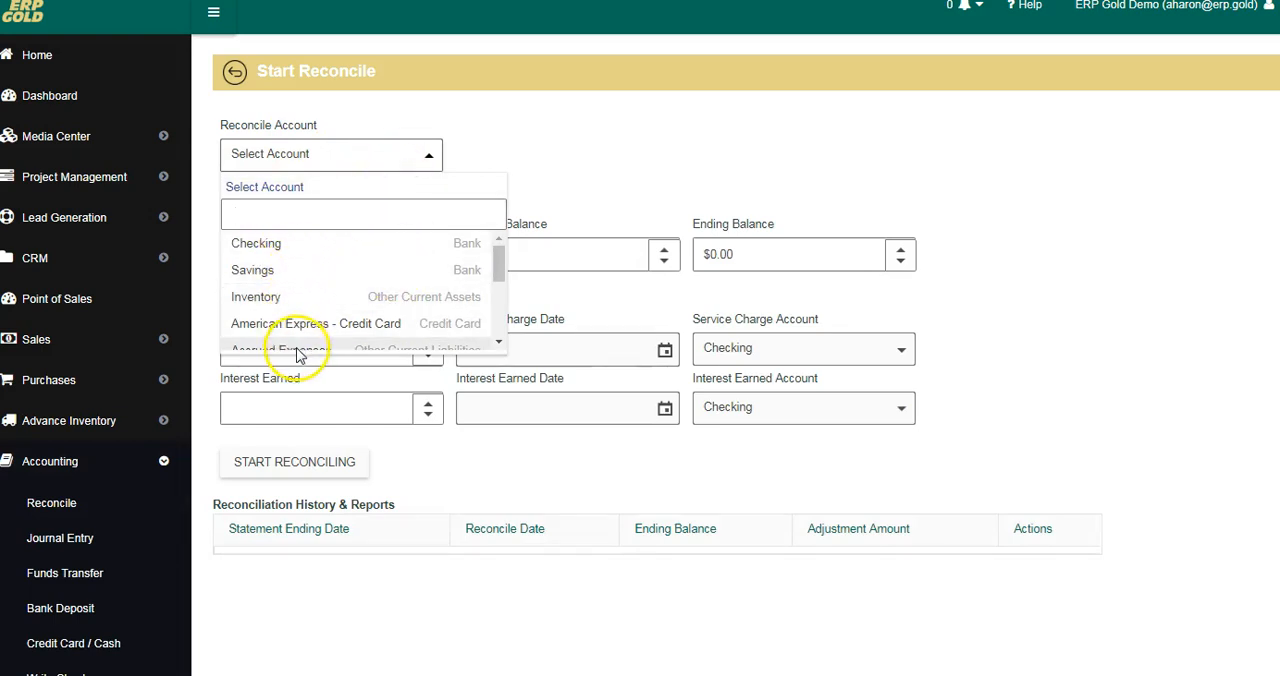
left_click(268, 247)
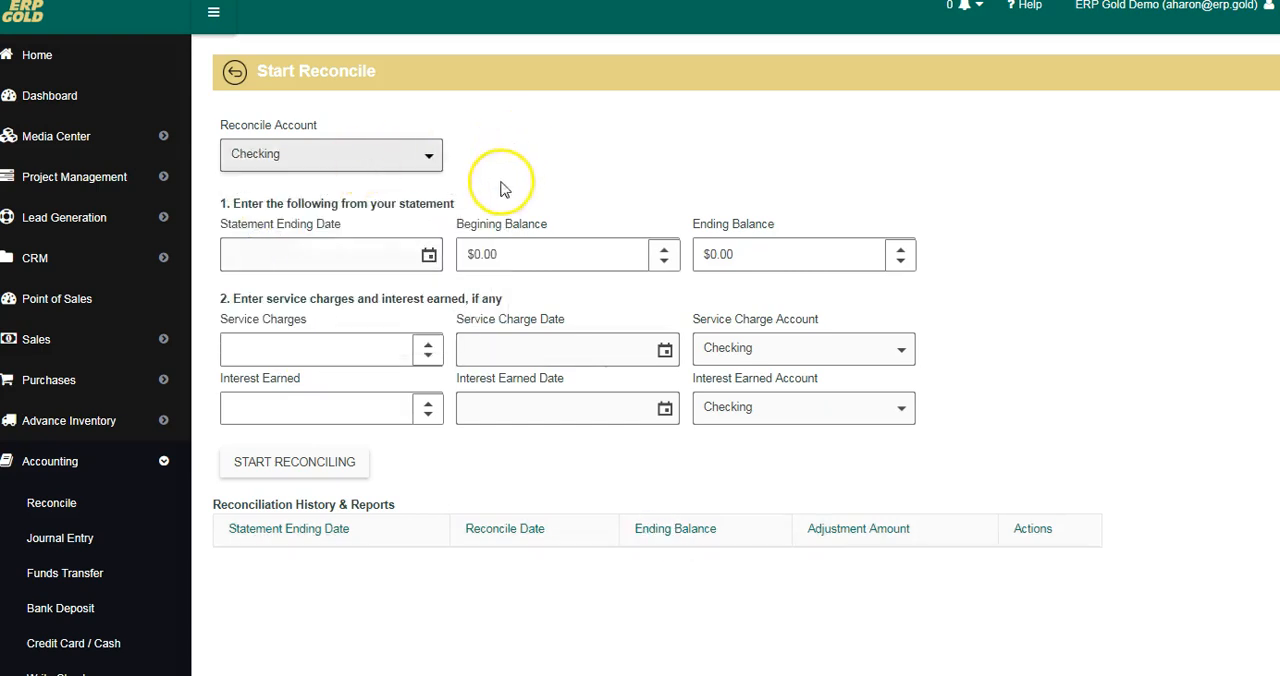
left_click(428, 255)
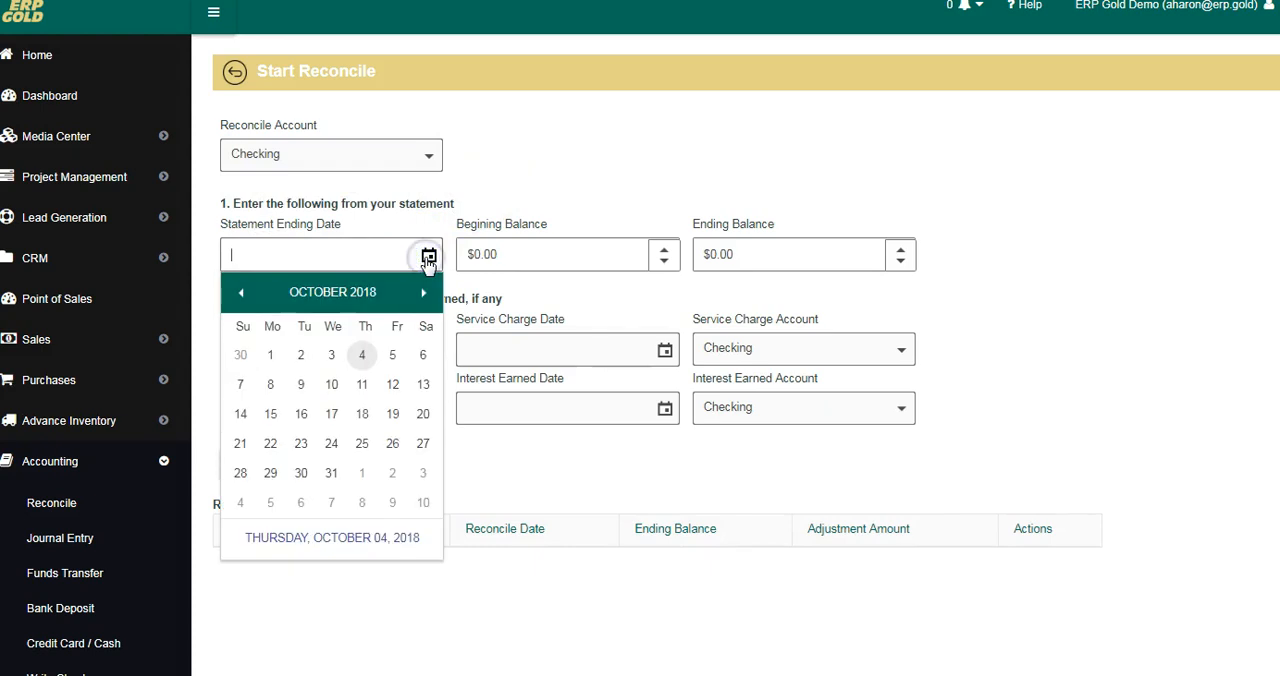
left_click(240, 354)
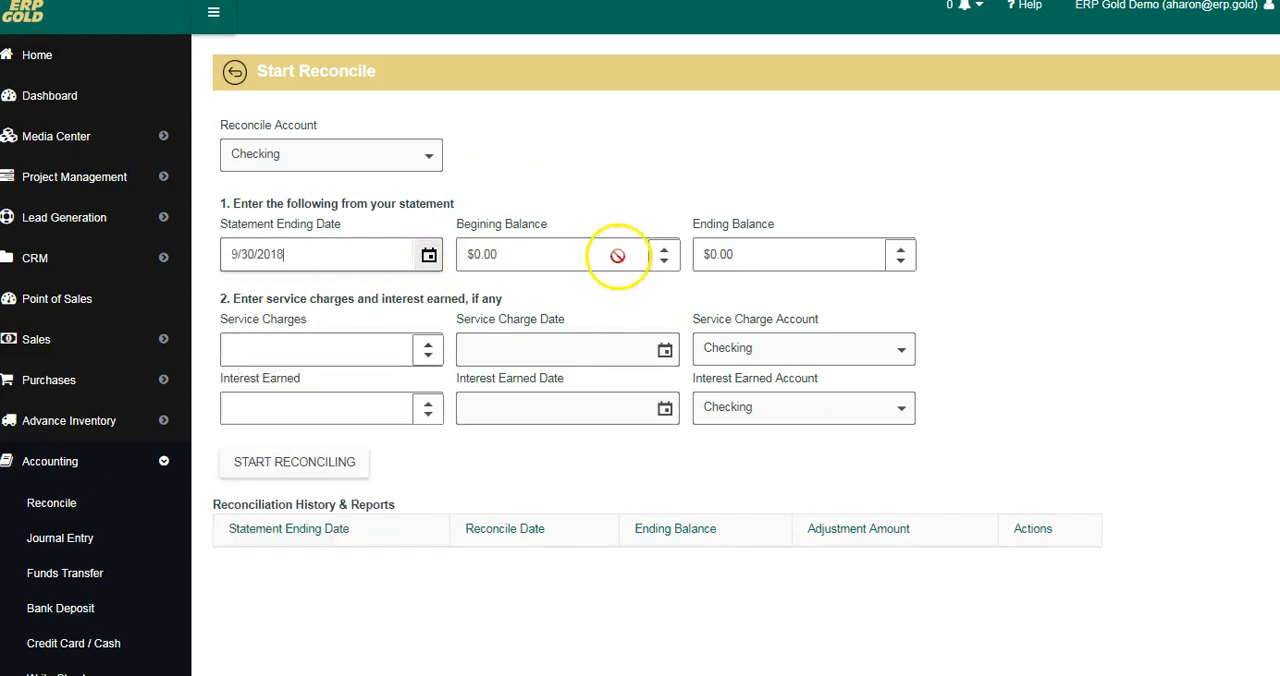
Step: Set the statement's ending balance to $628.00 and try to start reconciling the Checking account
left_click(738, 252)
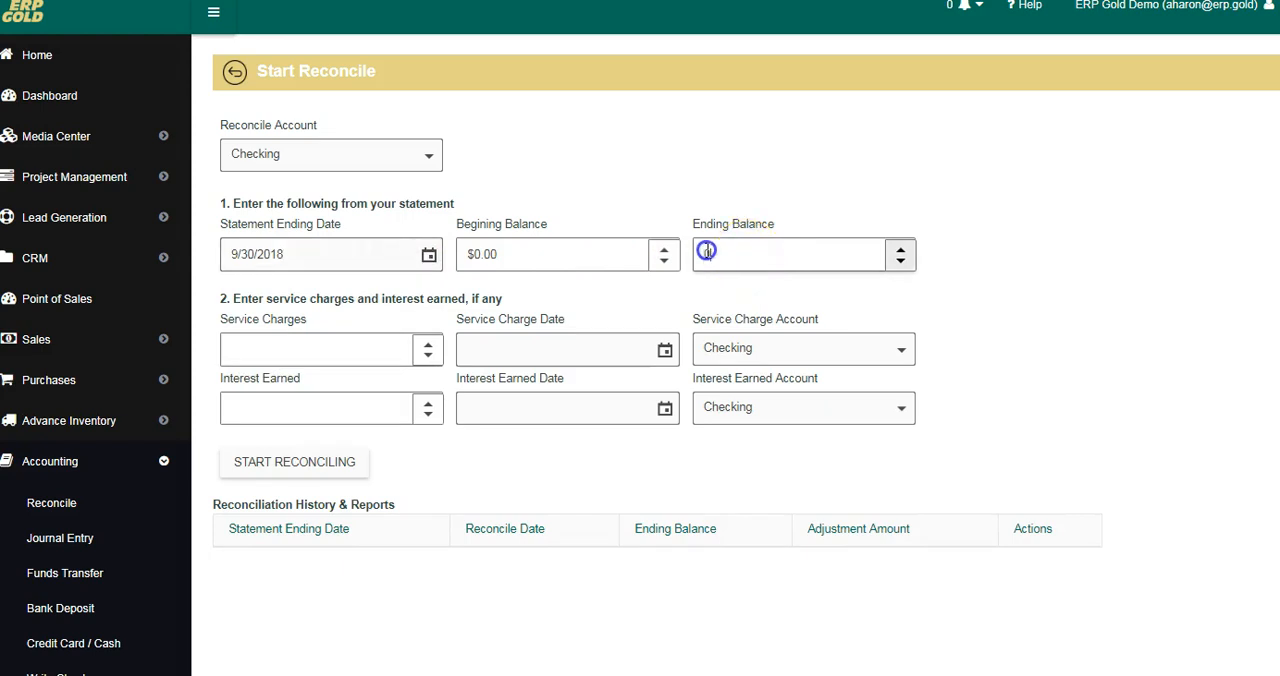
double_click(706, 251)
type("628.00")
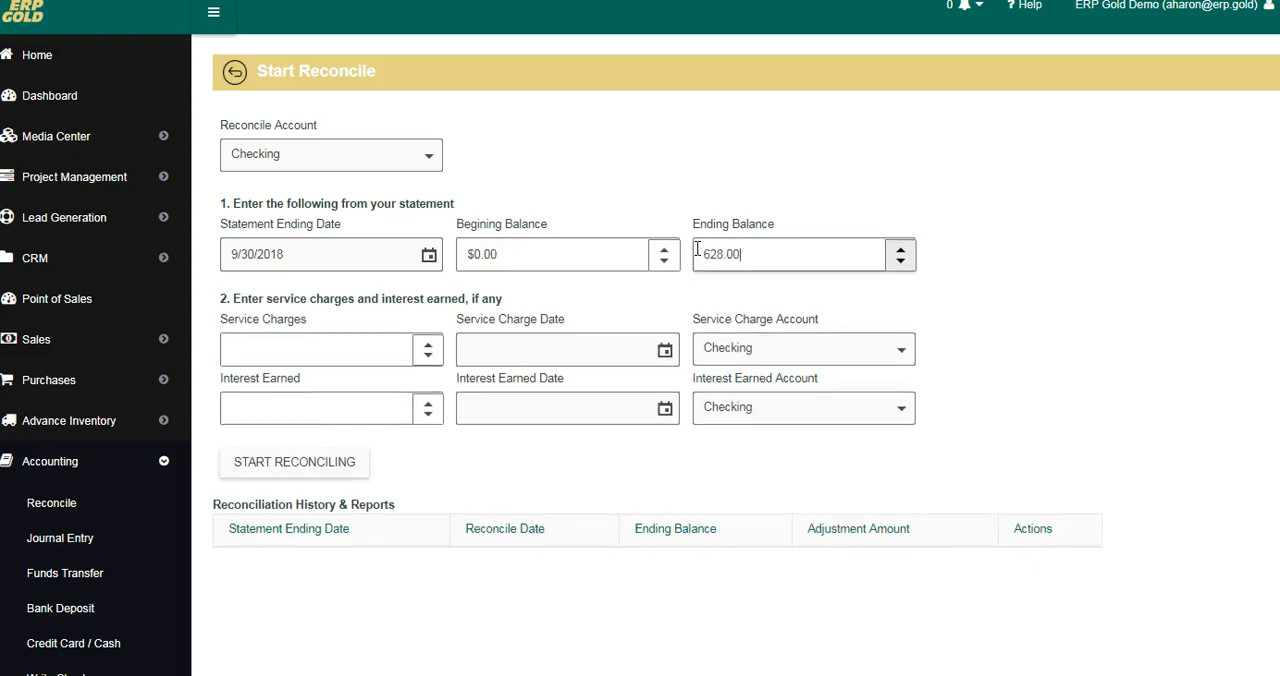
left_click(293, 468)
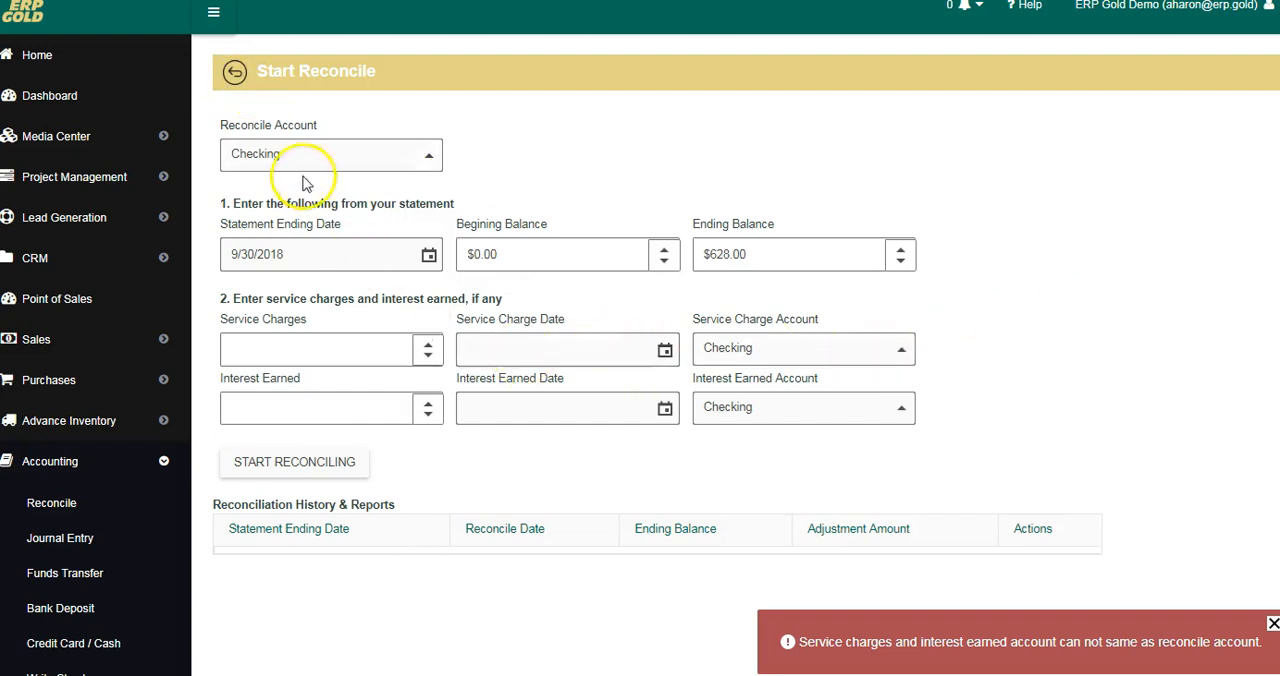
Step: Leave the reconciliation form and open a blank journal entry
left_click(235, 73)
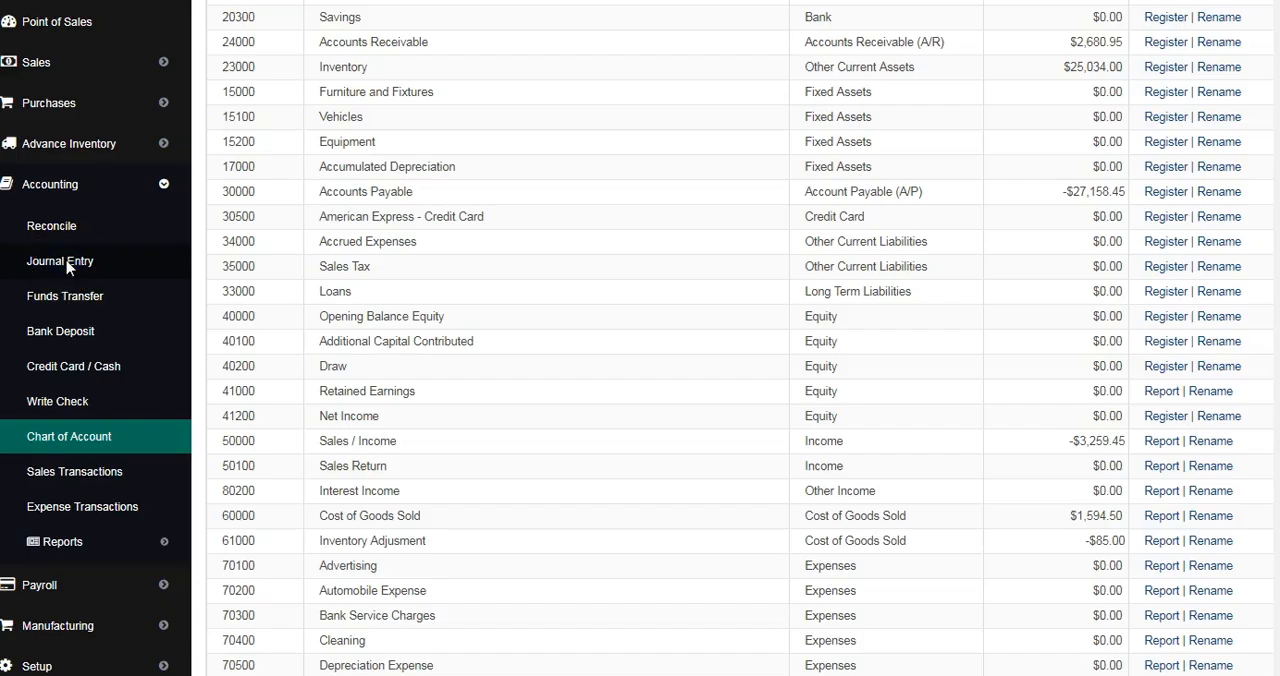
left_click(62, 261)
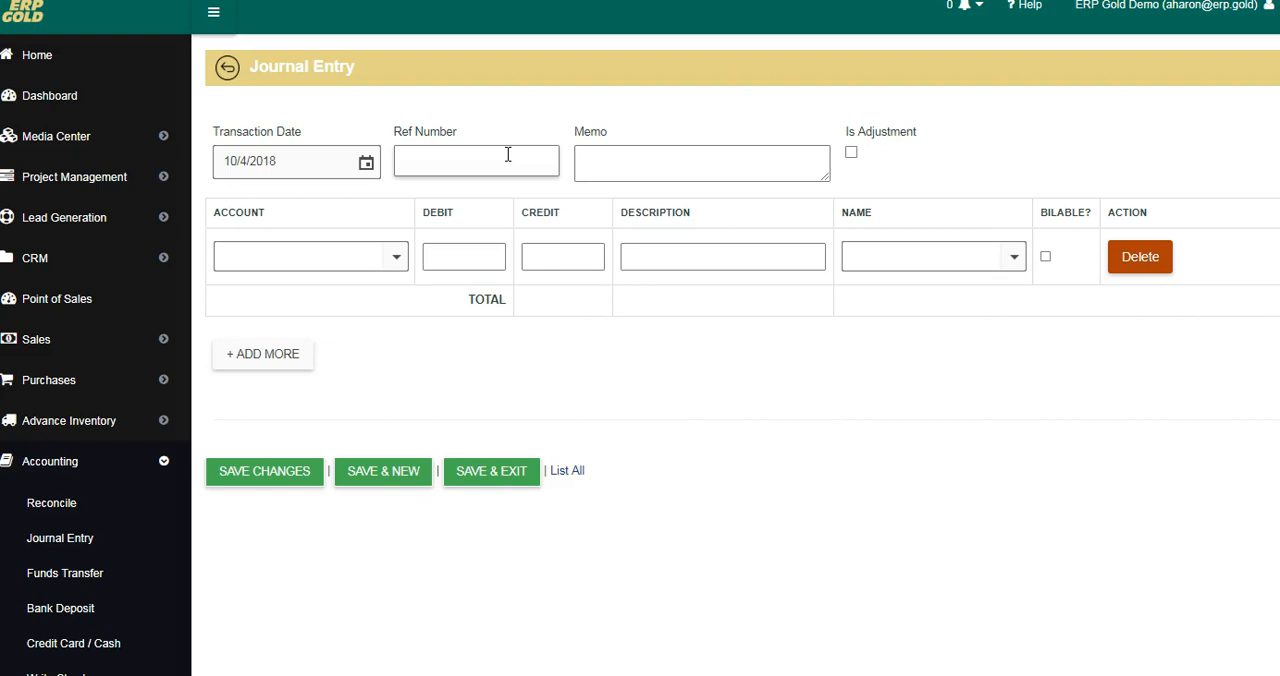
Step: Fill the journal entry's first line with the Vehicles account and a debit of 154.00
left_click(593, 165)
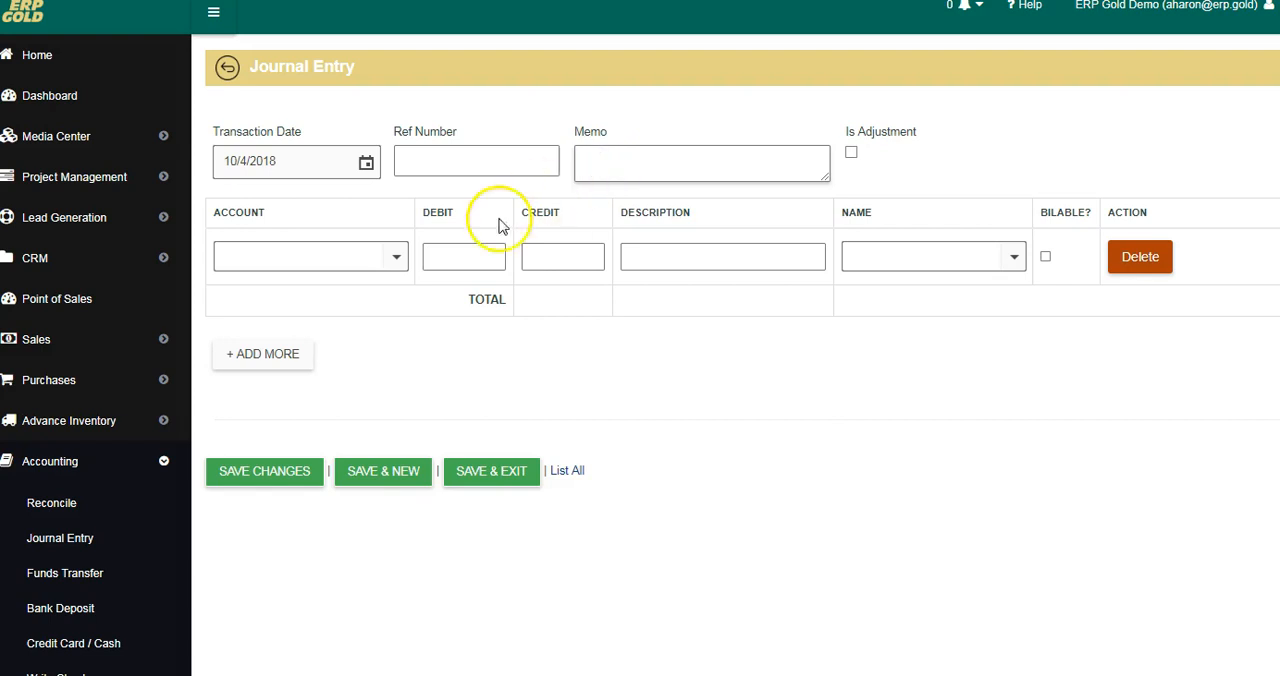
left_click(396, 258)
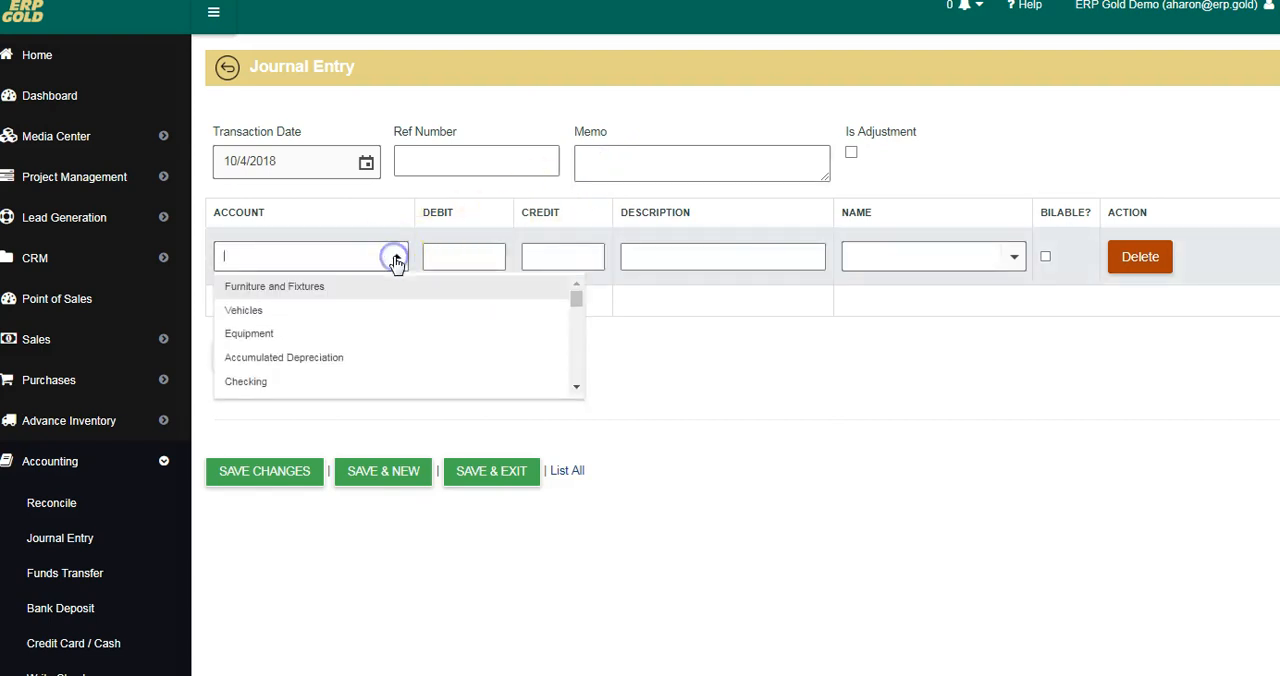
left_click(263, 311)
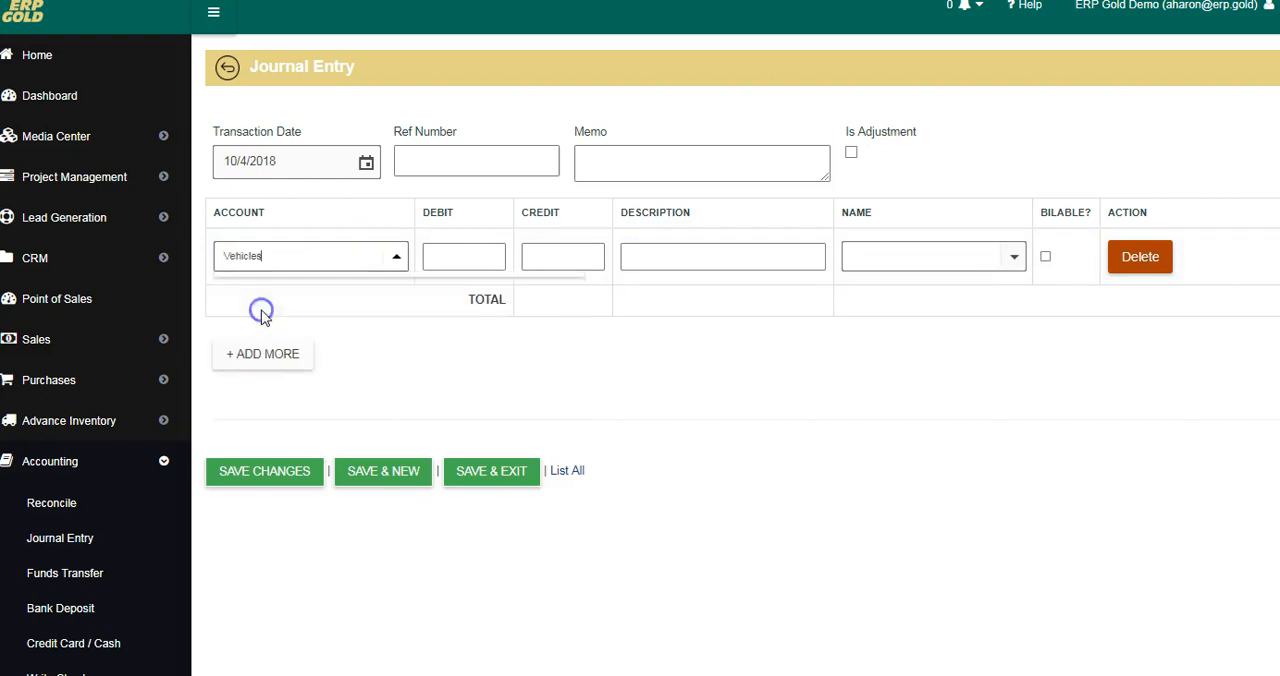
left_click(463, 254)
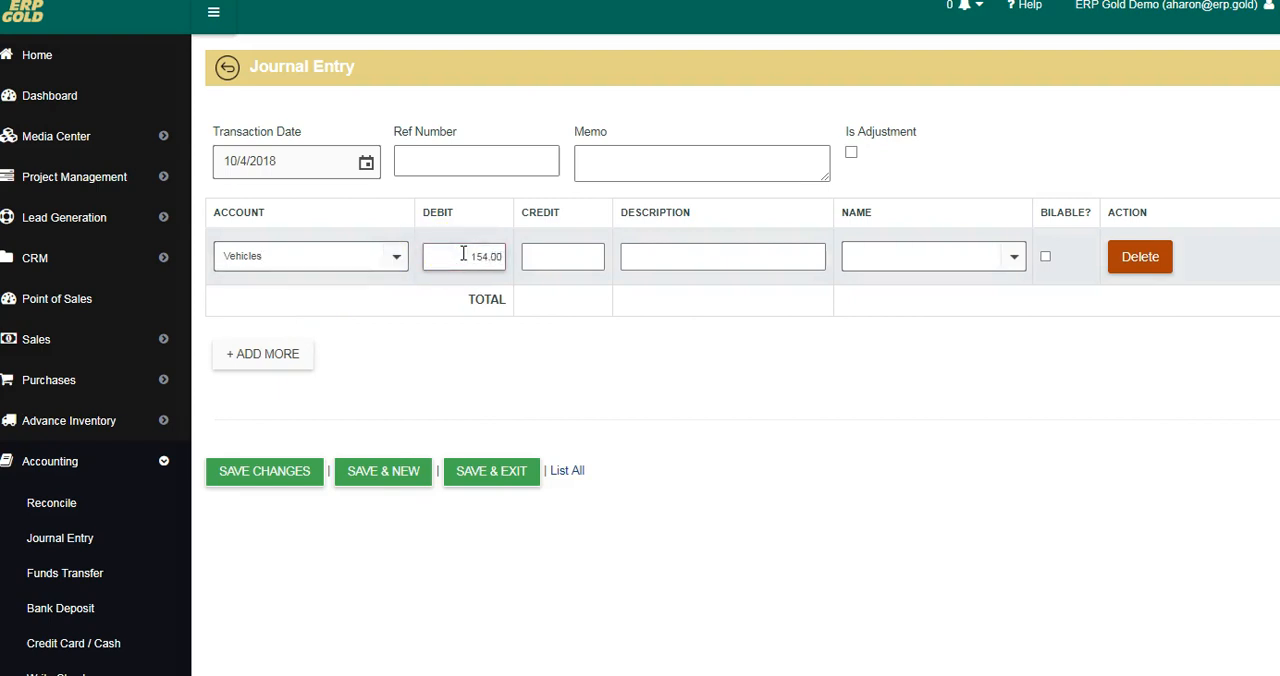
Step: Add a second journal line crediting the Checking account 154.00, and leave the journal entry without saving
left_click(246, 360)
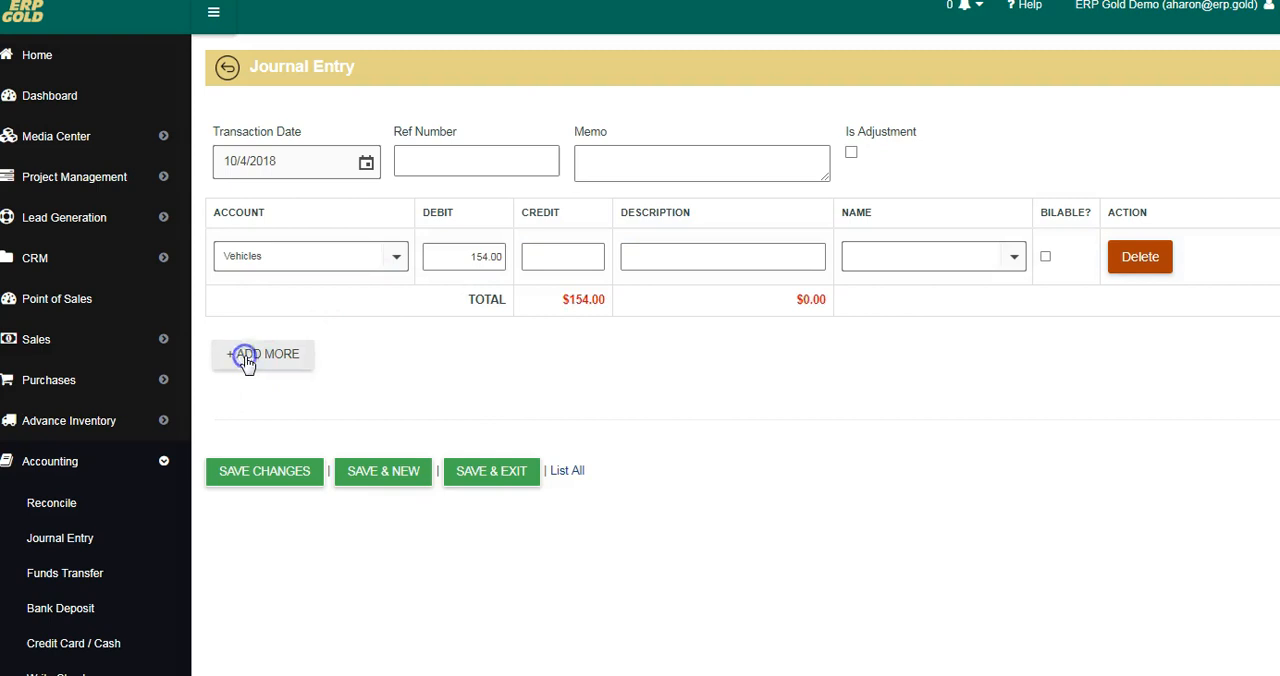
left_click(257, 310)
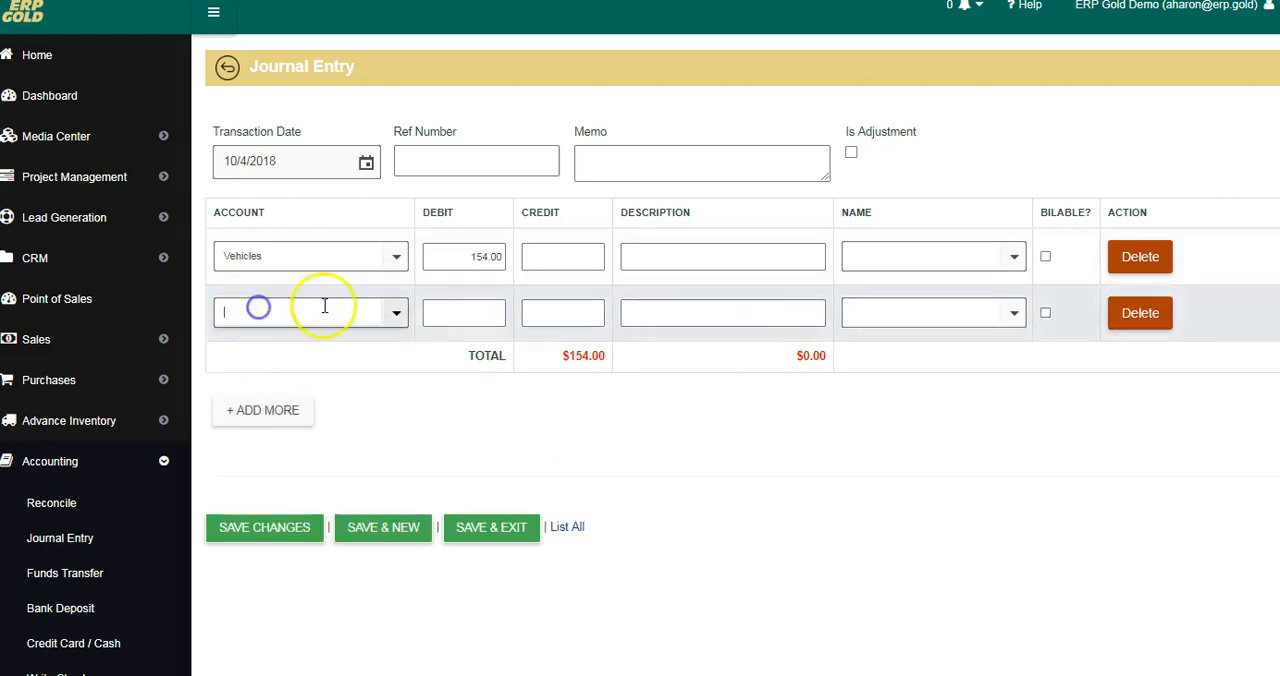
left_click(398, 314)
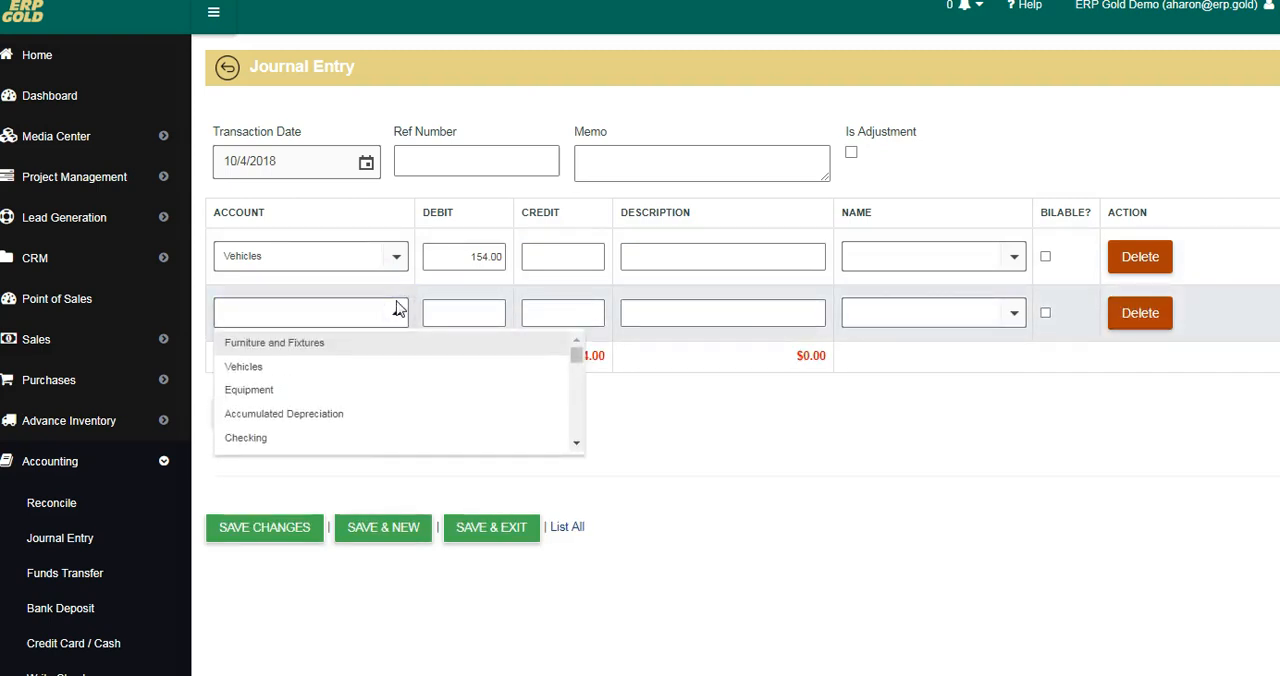
left_click(262, 437)
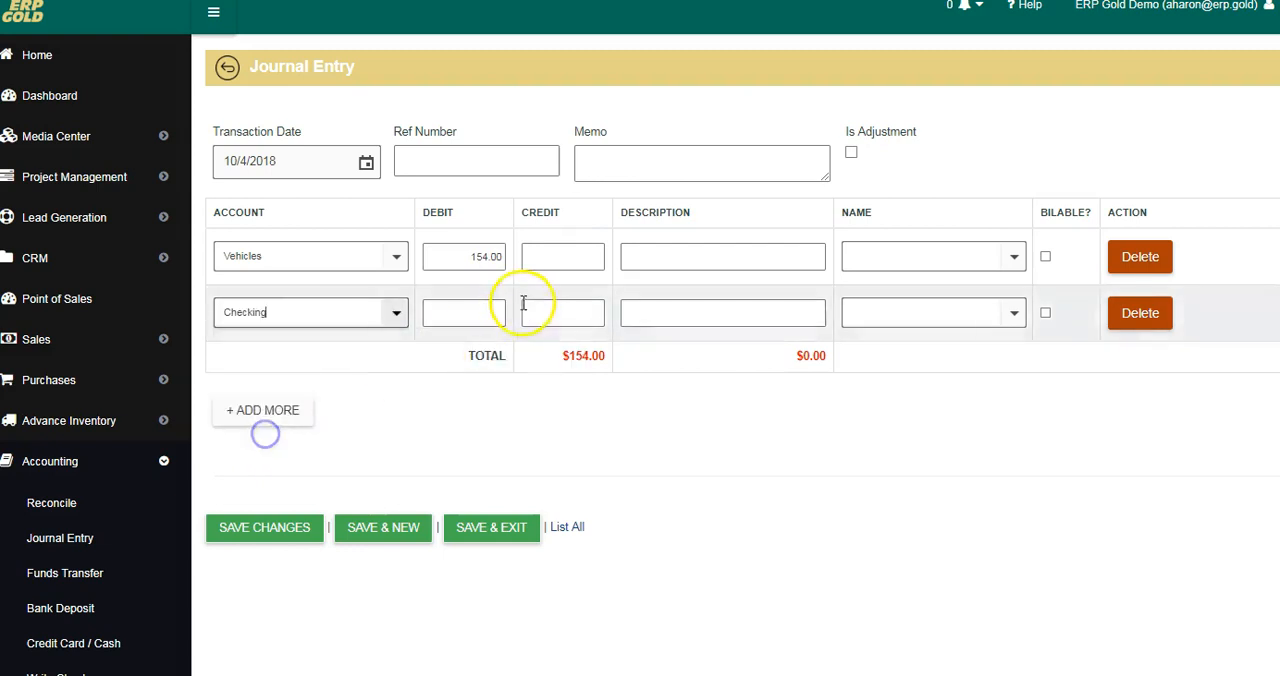
left_click(547, 311)
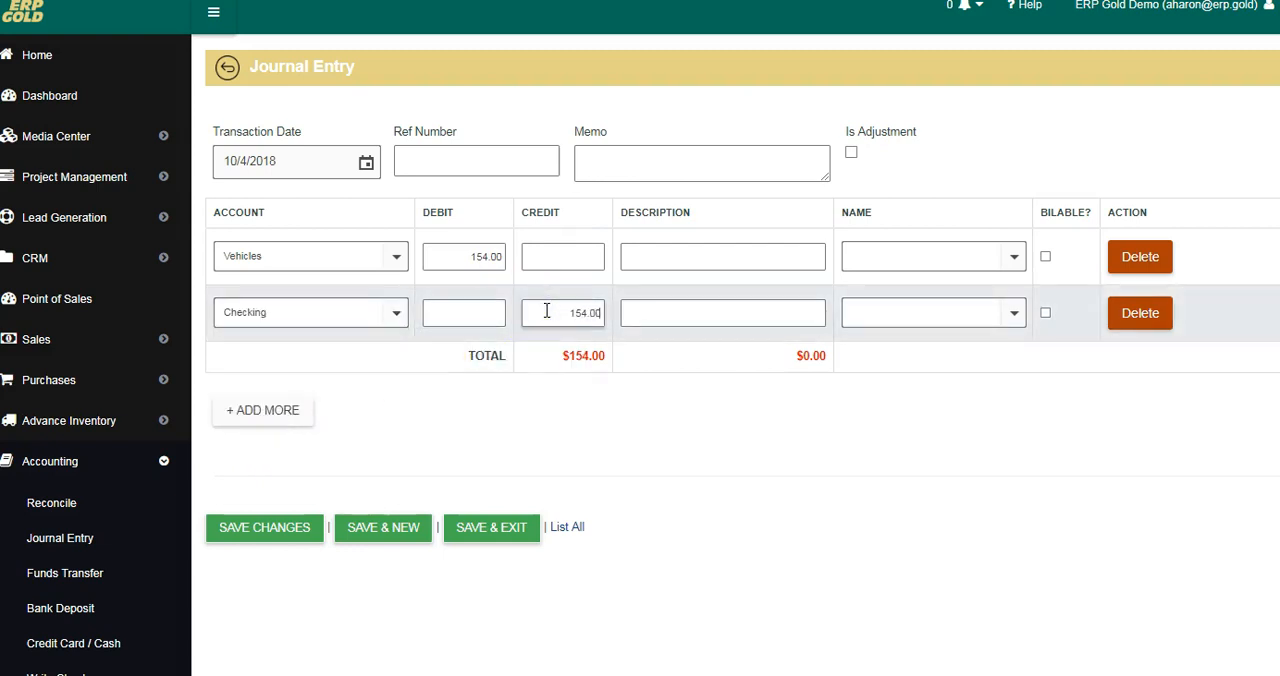
type("154.00")
left_click(552, 453)
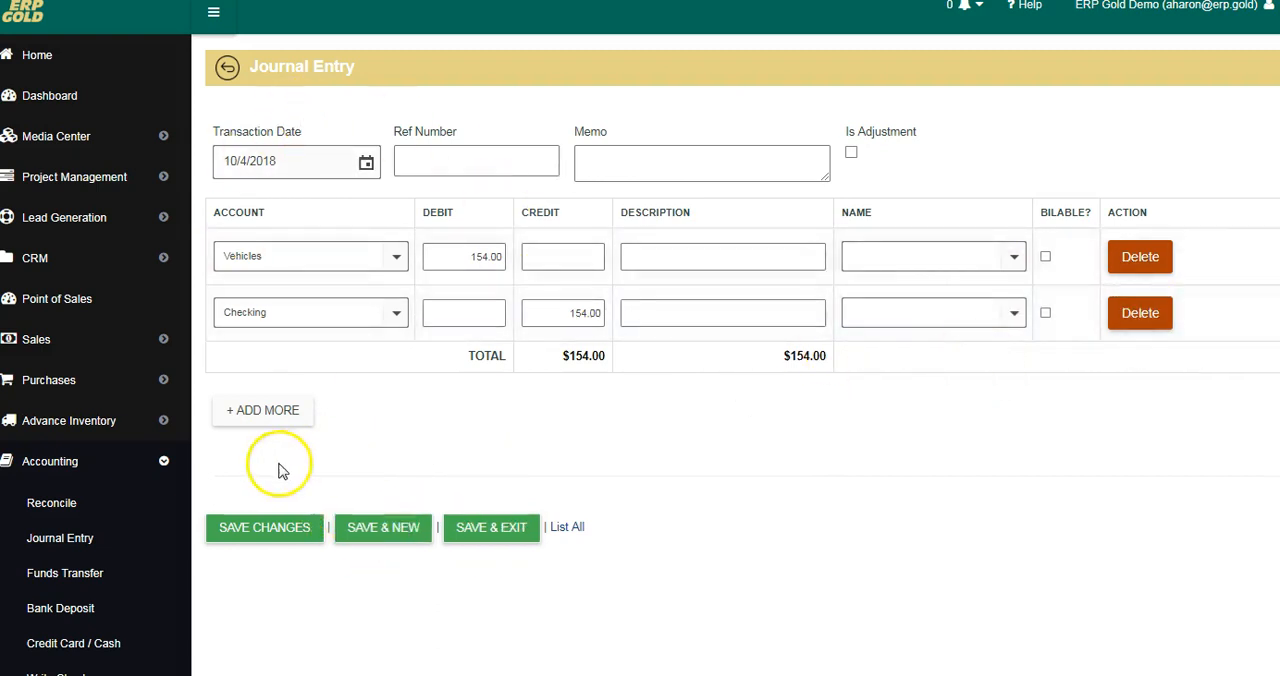
left_click(228, 68)
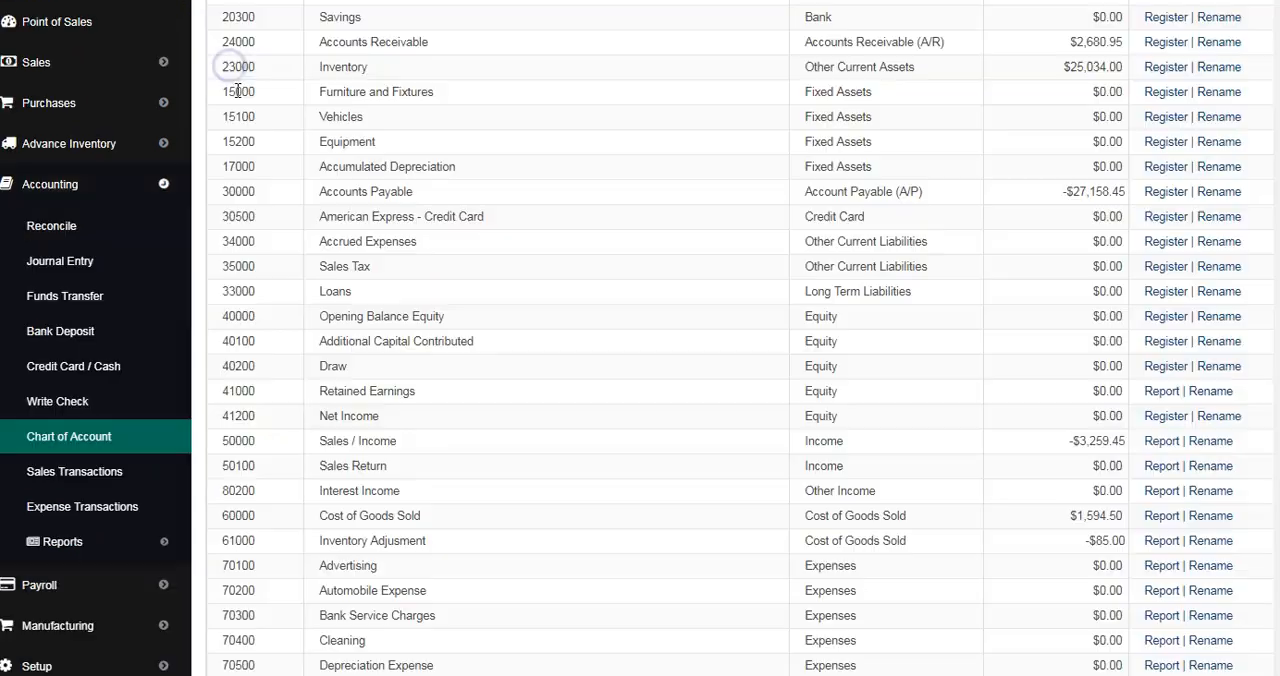
Step: Open the Funds Transfer form and set the transfer from Savings to Checking
left_click(47, 311)
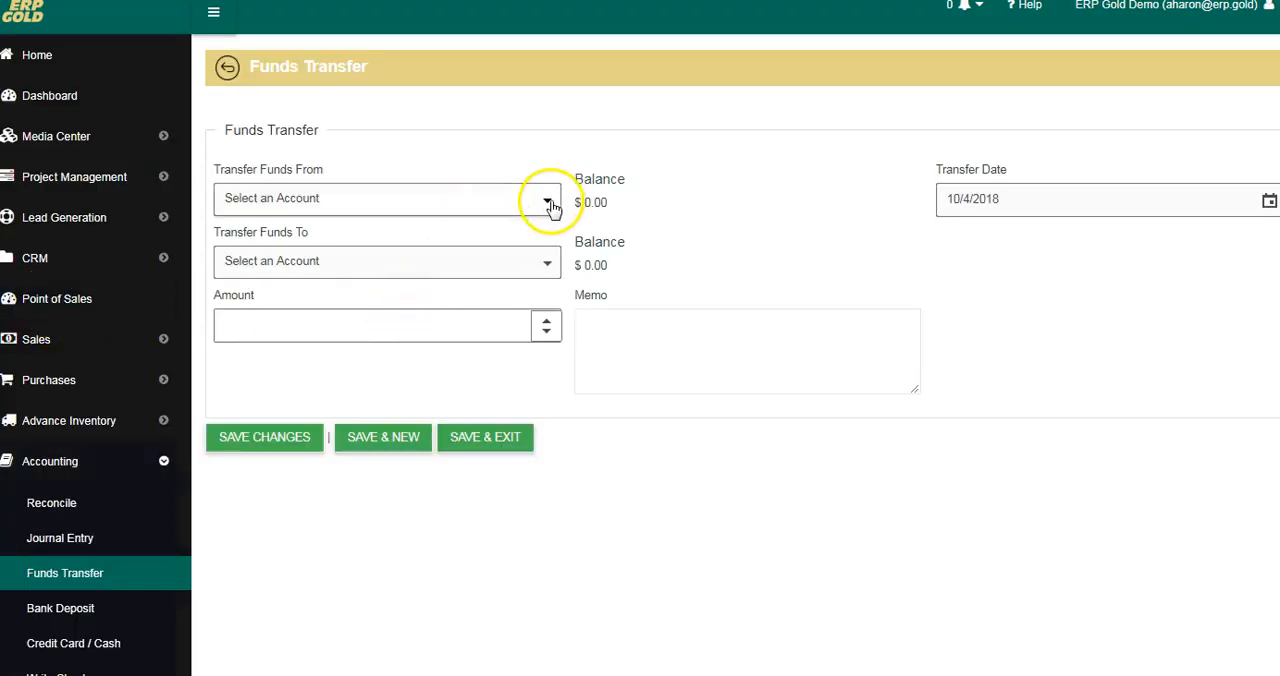
left_click(552, 205)
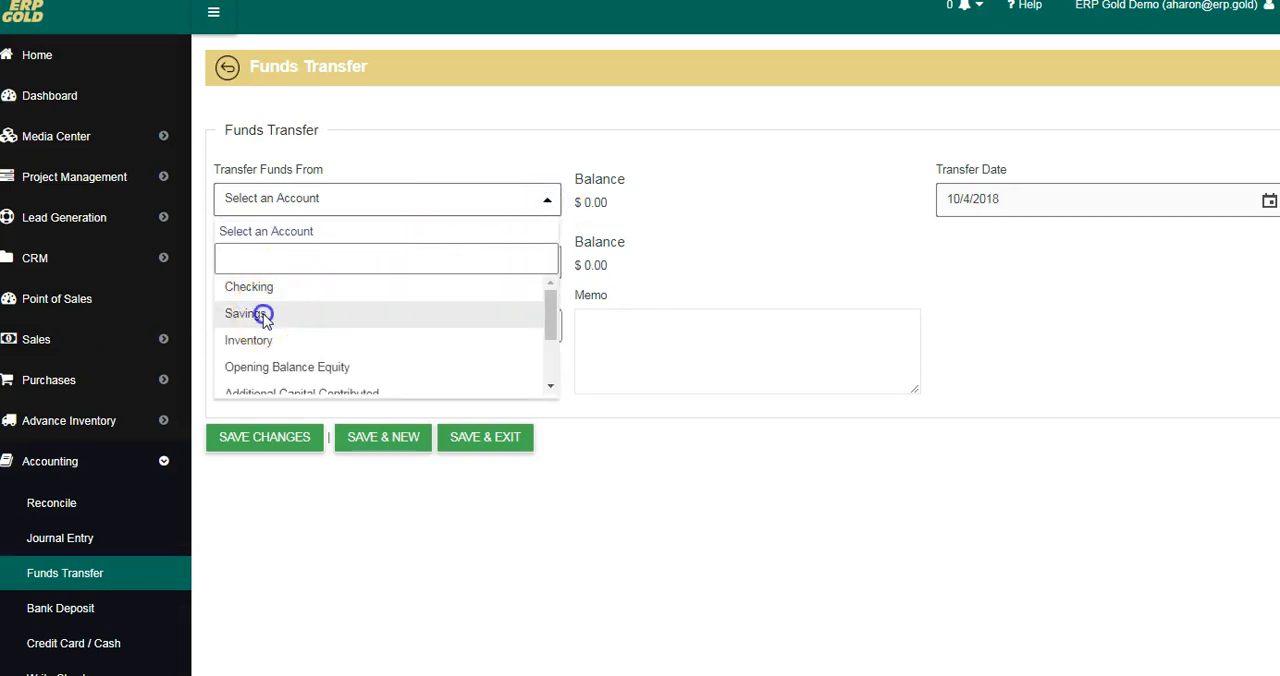
left_click(265, 318)
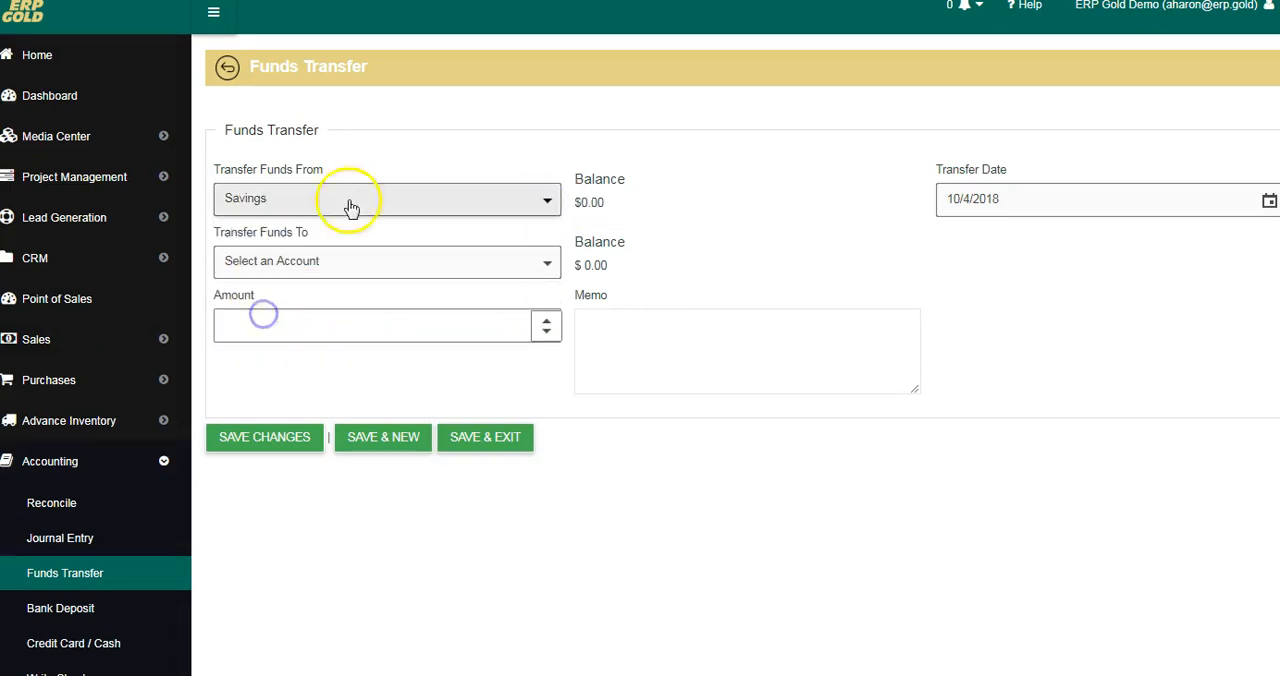
left_click(551, 262)
left_click(261, 355)
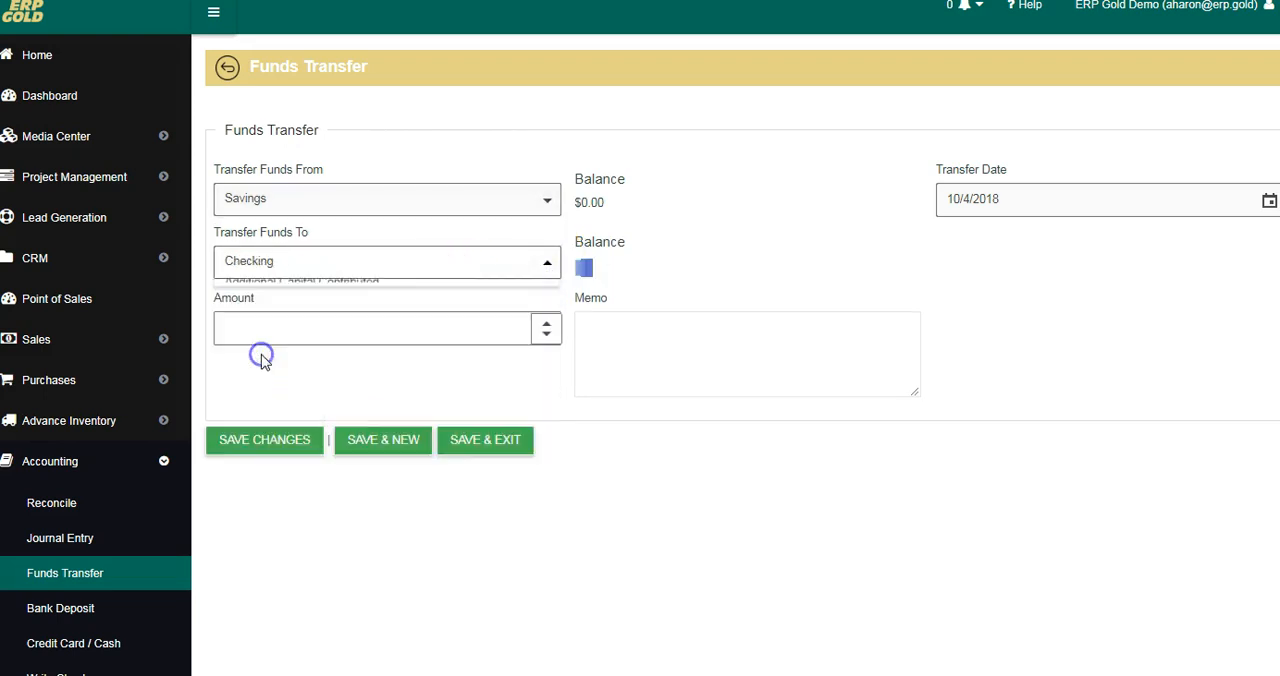
Step: Set the transfer amount to 500.00 and exit the Funds Transfer form
left_click(303, 325)
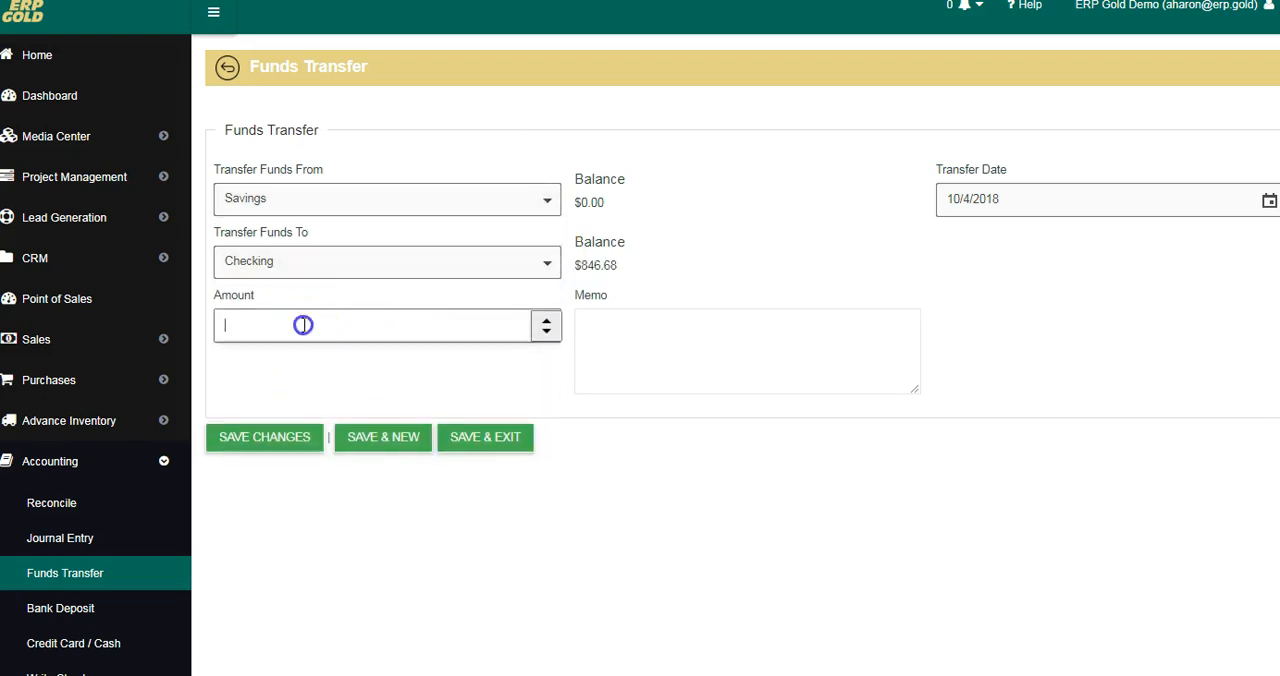
type("500.00")
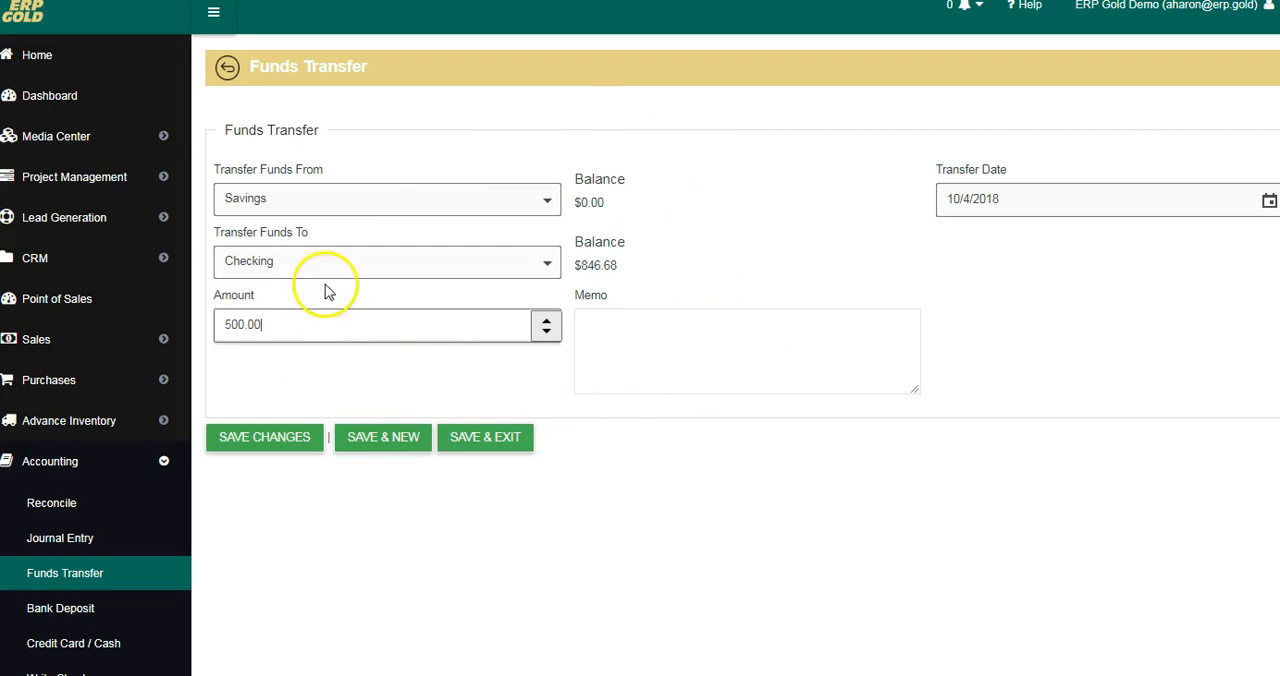
left_click(460, 440)
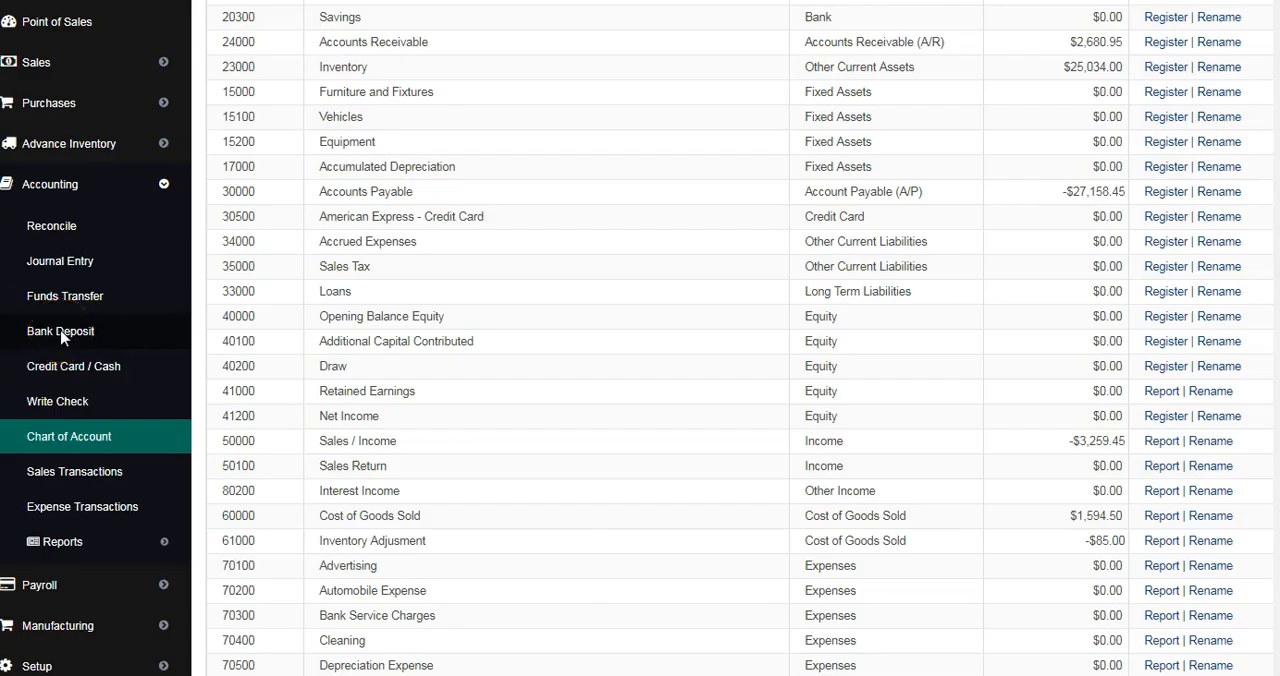
Step: Open a new bank deposit and choose Checking as its account category
left_click(62, 333)
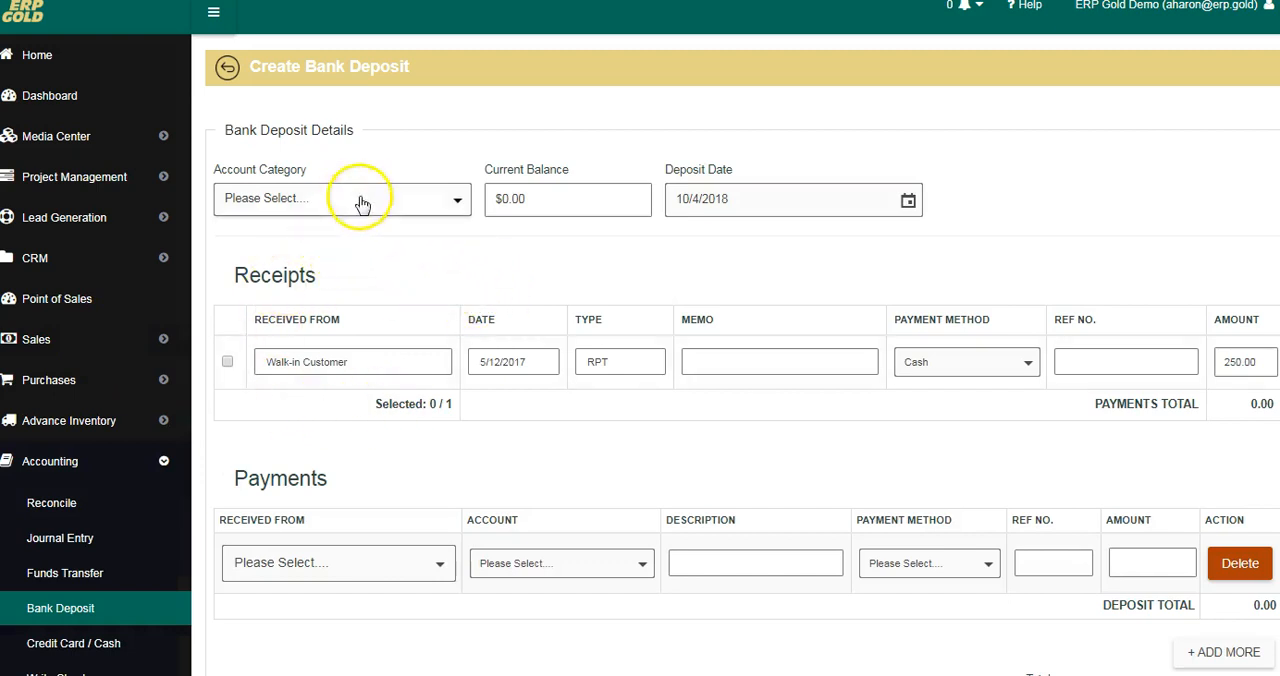
left_click(460, 202)
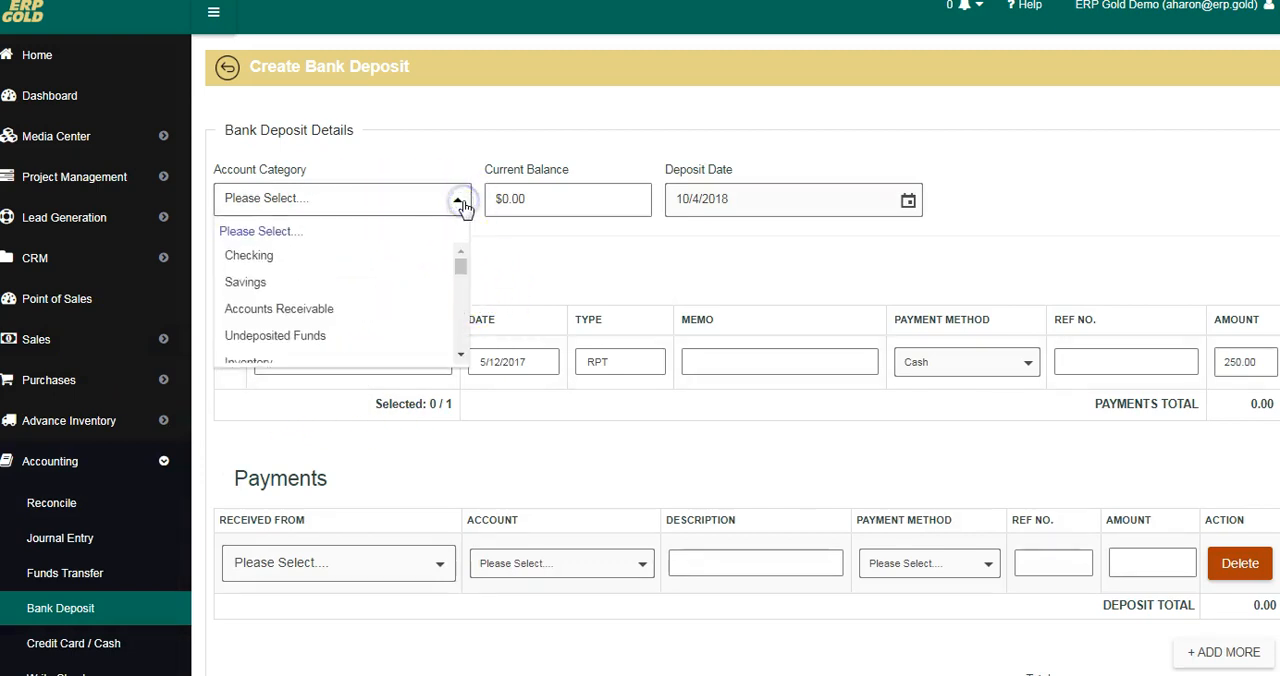
left_click(268, 258)
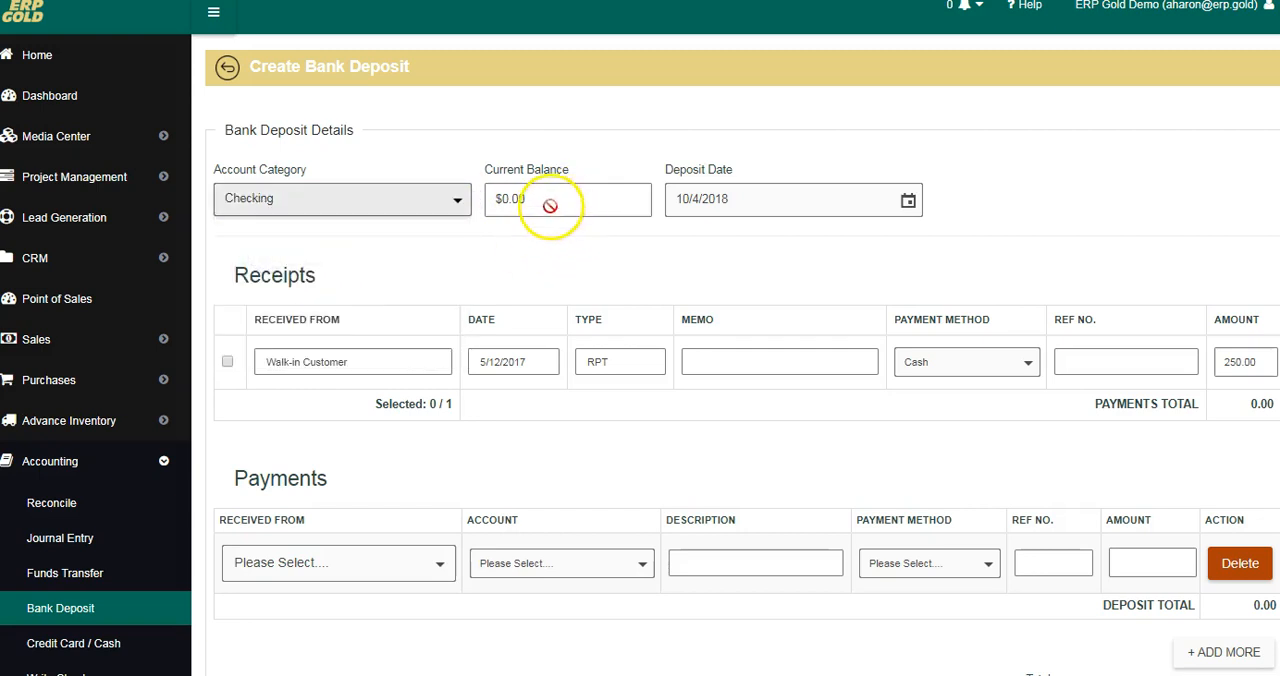
left_click(553, 205)
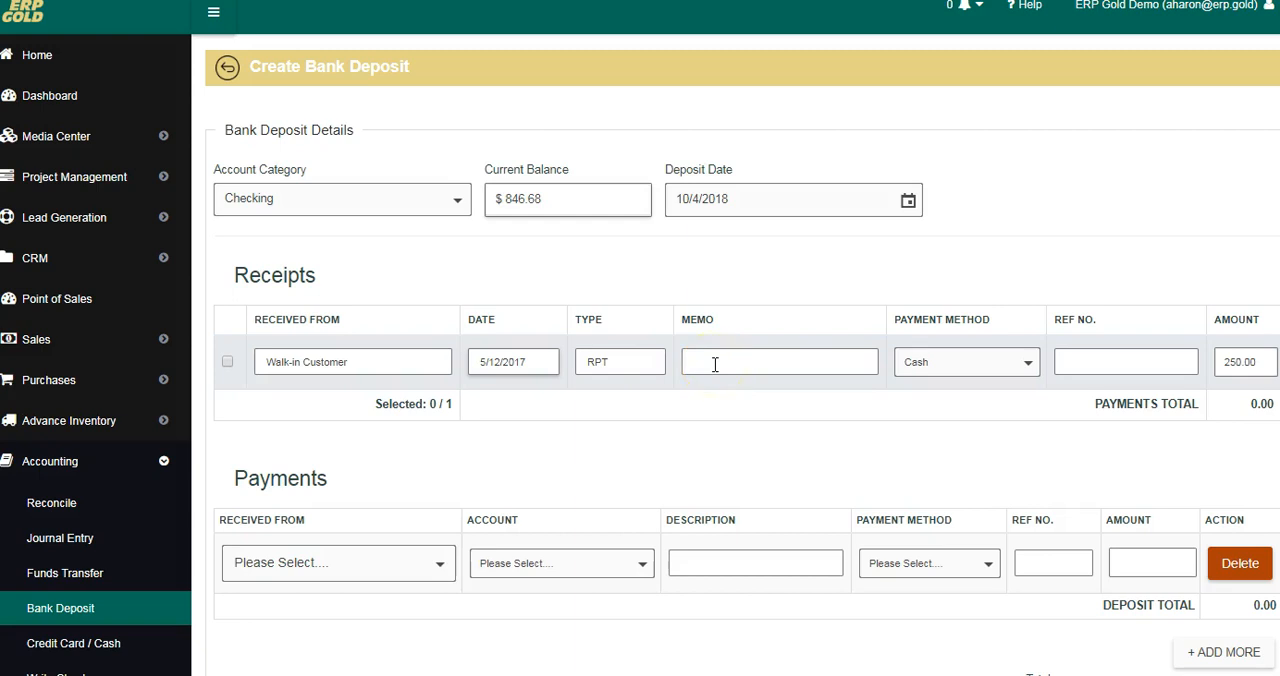
Step: Examine the payment method options of the Walk-in Customer receipt and the Payments section of the deposit form
left_click(945, 362)
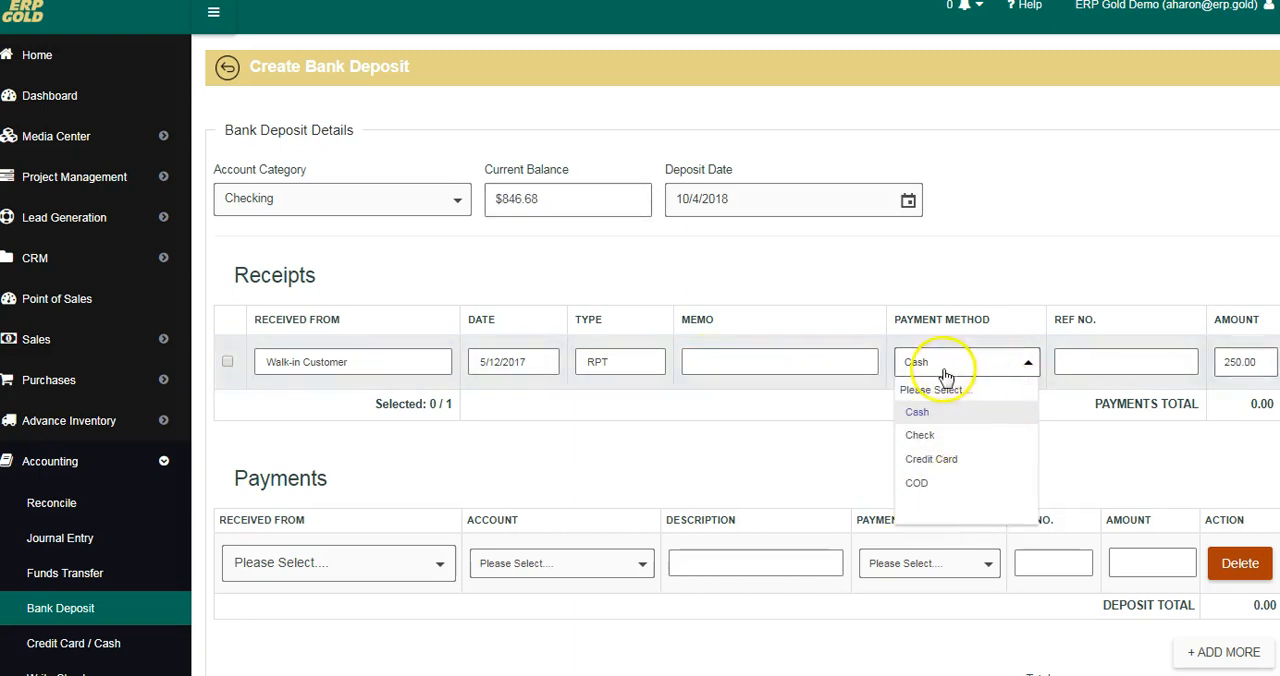
left_click(1031, 364)
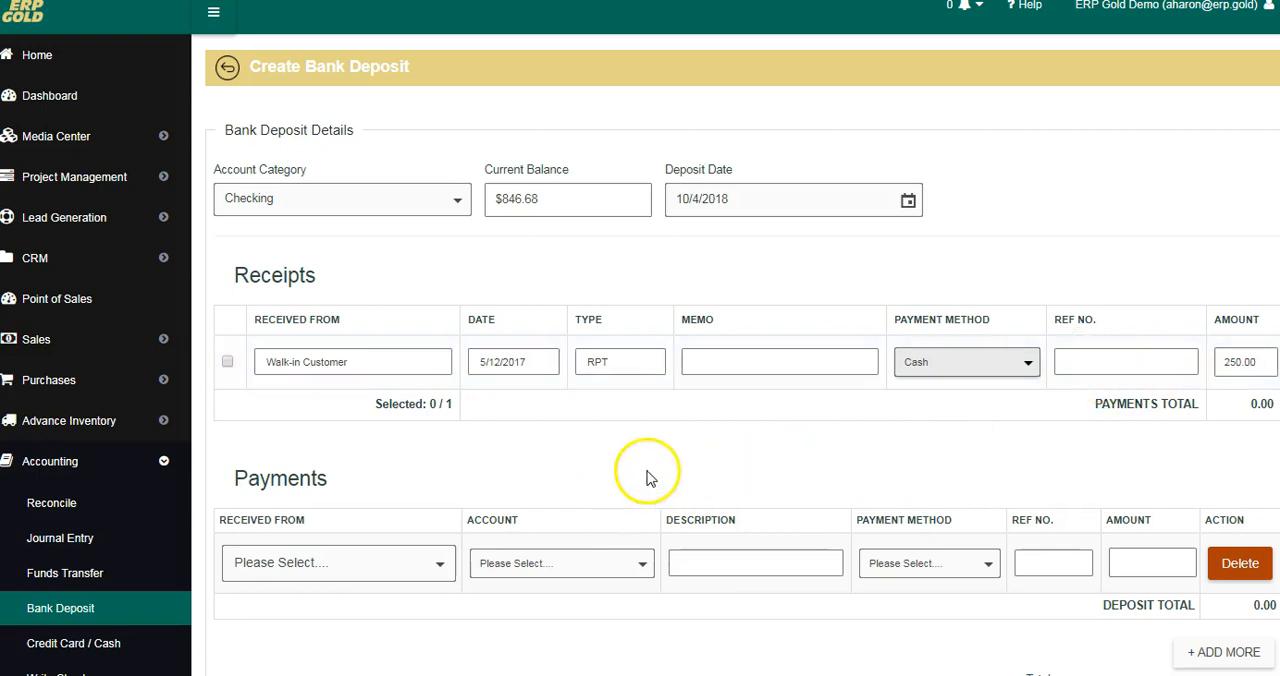
scroll(612, 460, "down", 2)
scroll(618, 474, "down", 2)
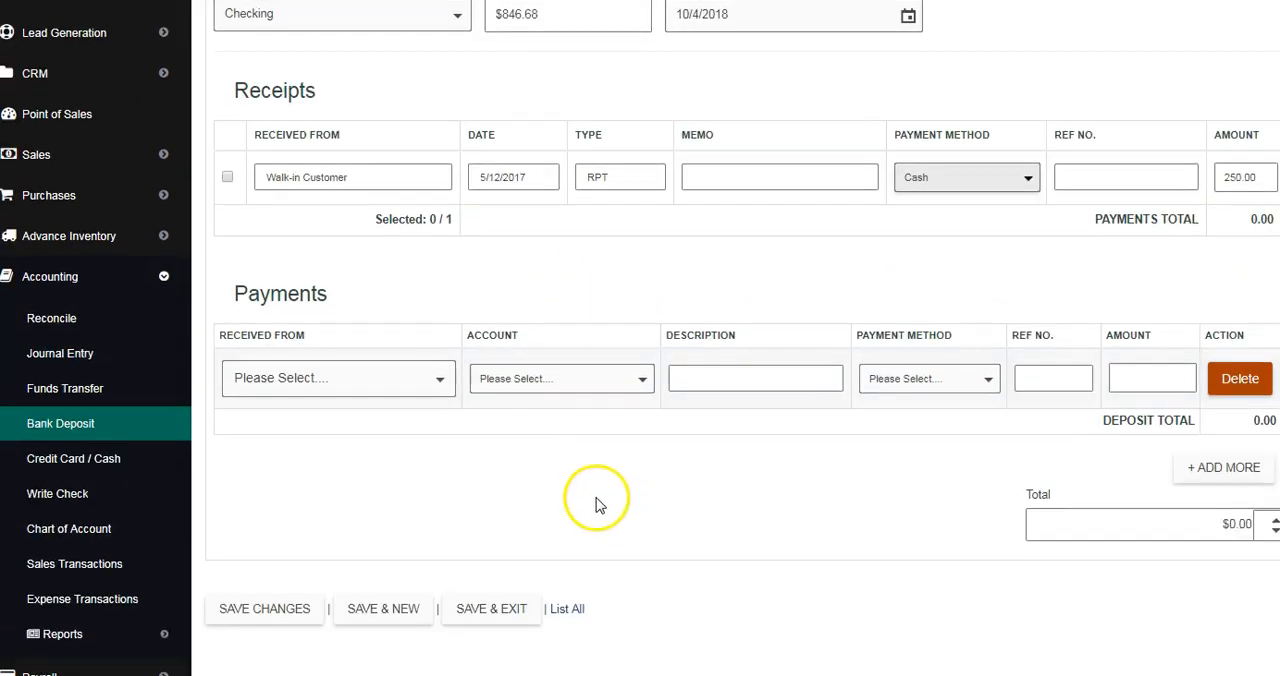